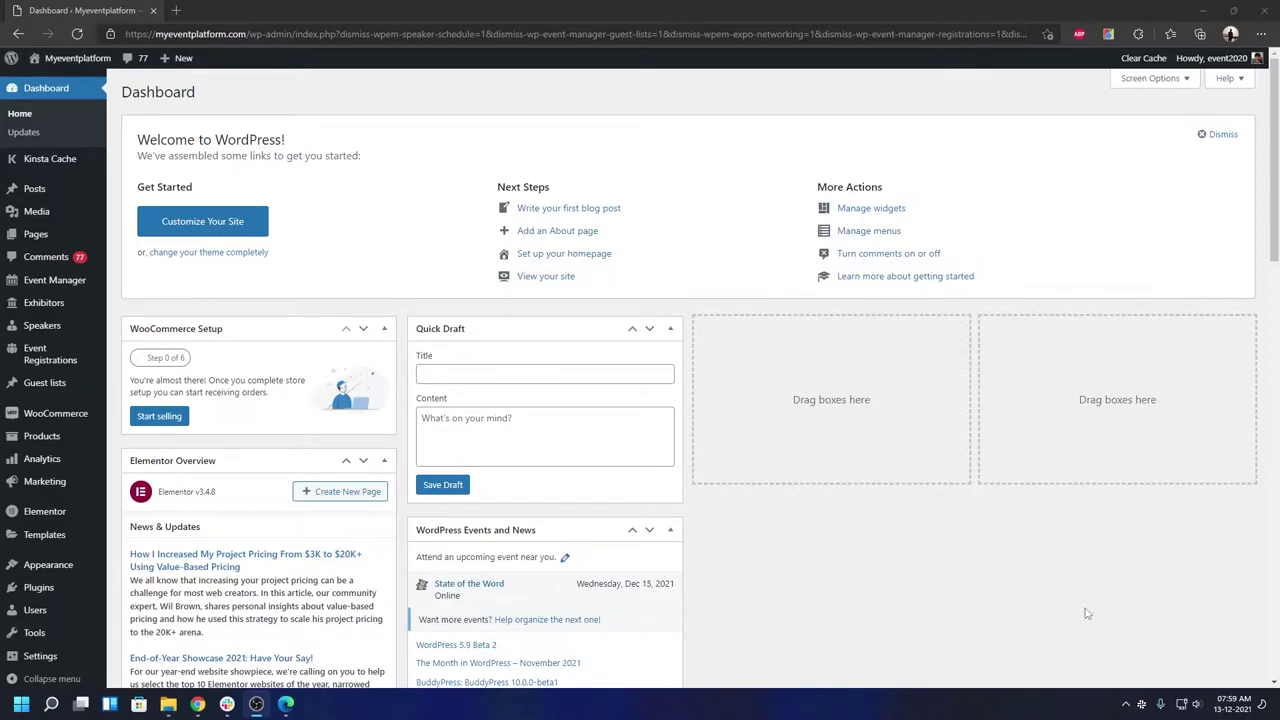
- Search Add Plugins for 'One click demo import' and confirm the plugin is already active
mouse_move(66, 590)
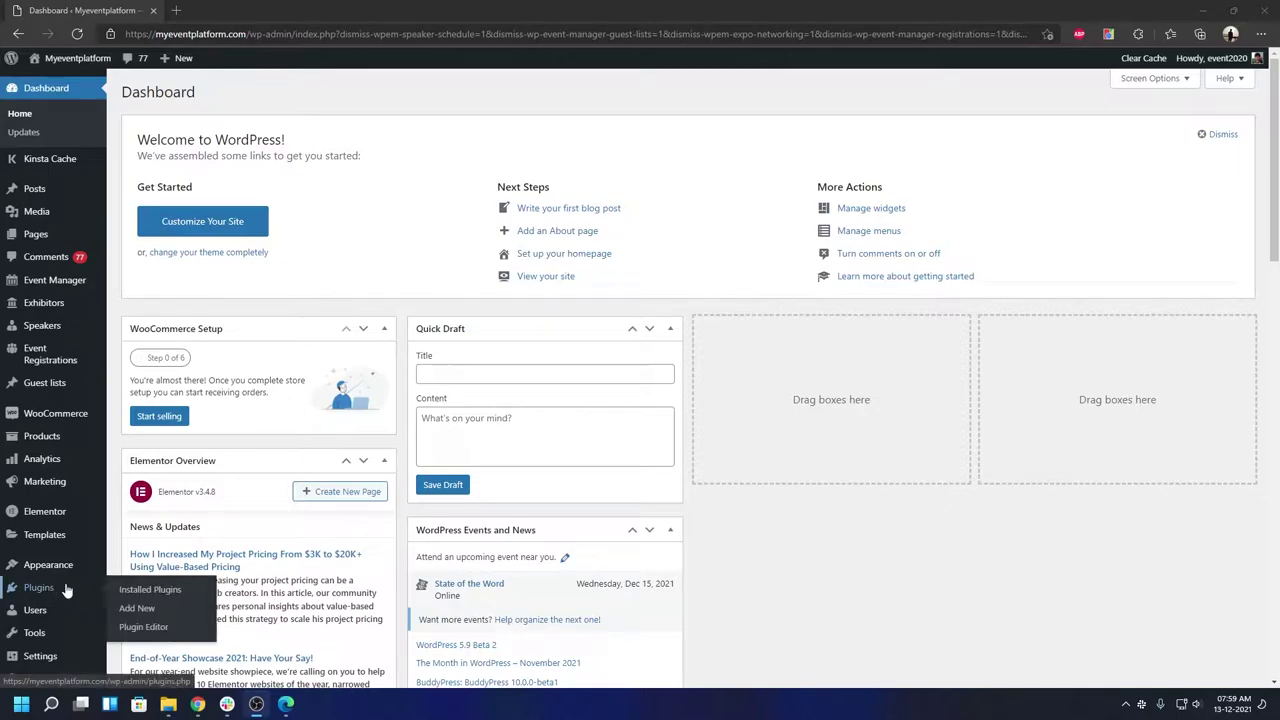
click(137, 608)
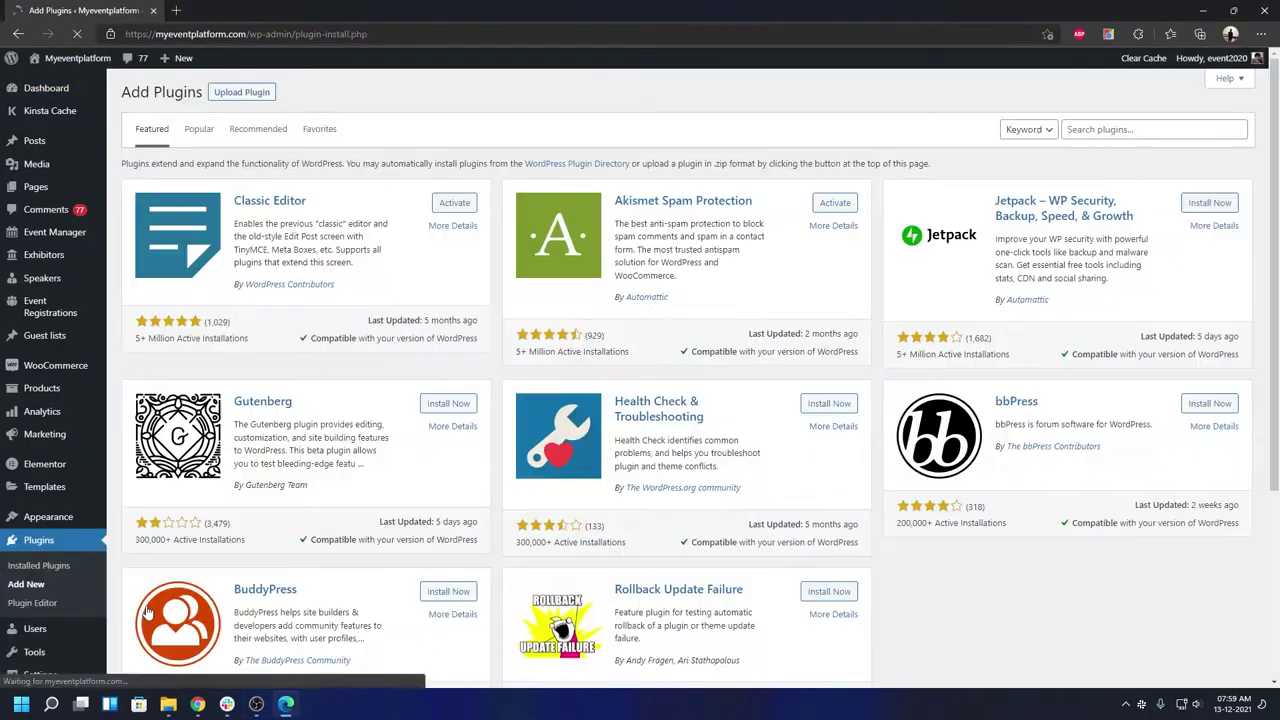
click(1119, 131)
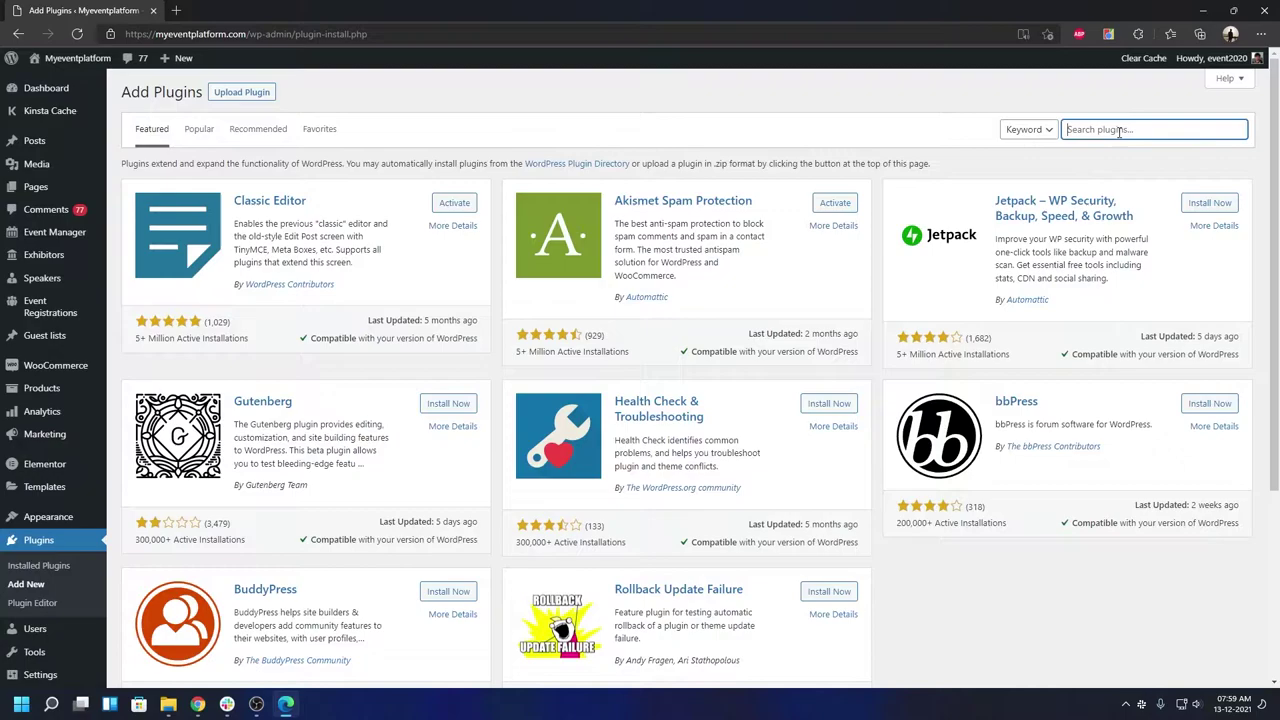
text(One click demo import)
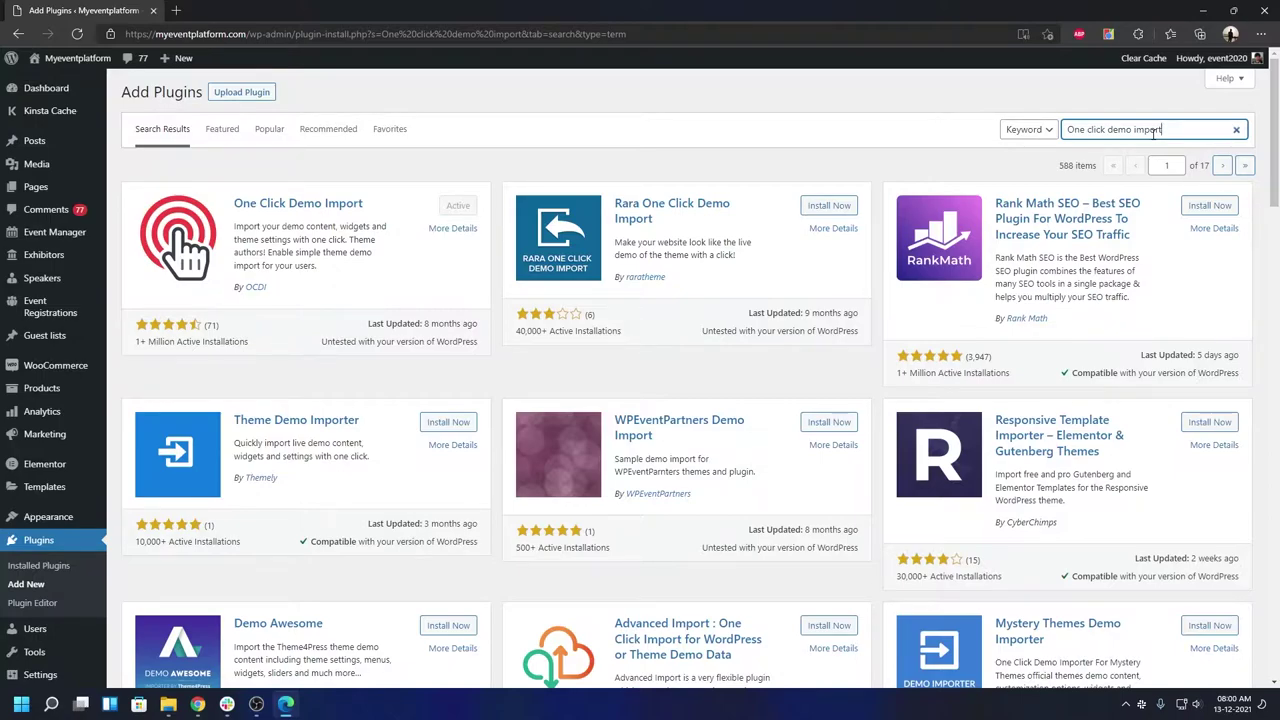
mouse_move(100, 518)
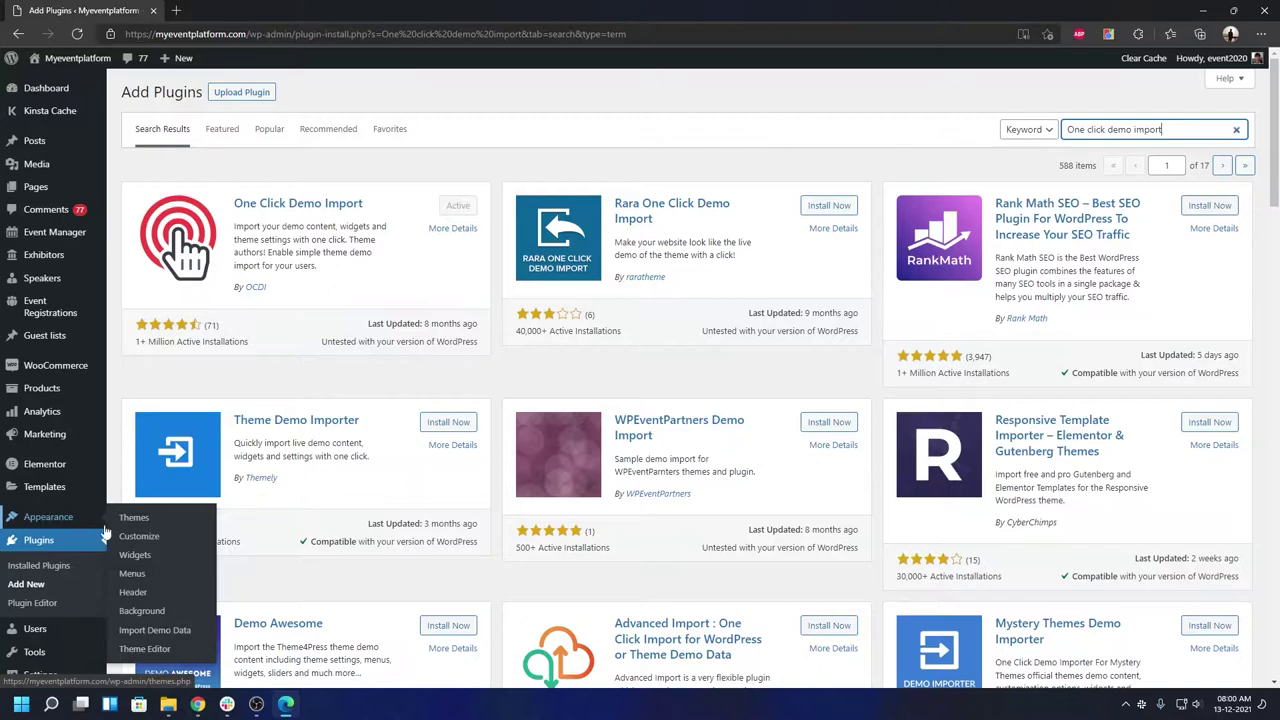
- Open the theme's Import Demo Data page and scroll to the All Demos grid with Conference
click(156, 632)
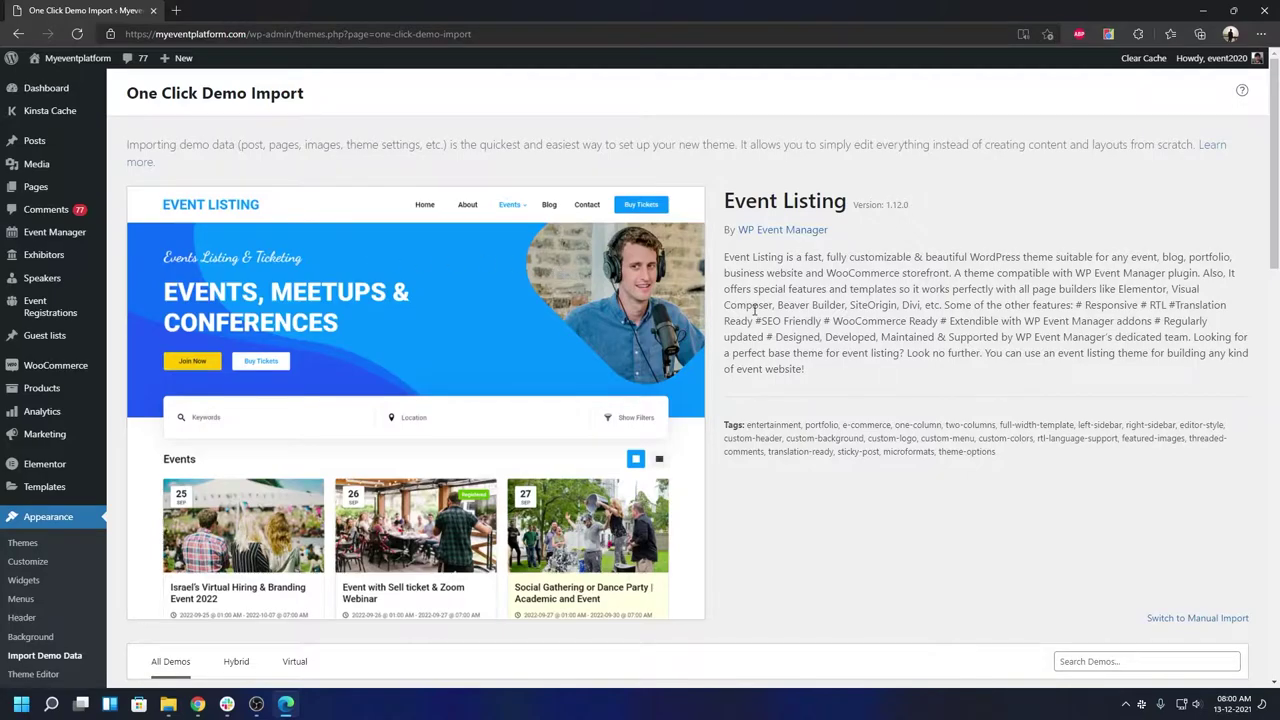
scroll(754, 314, down, 5)
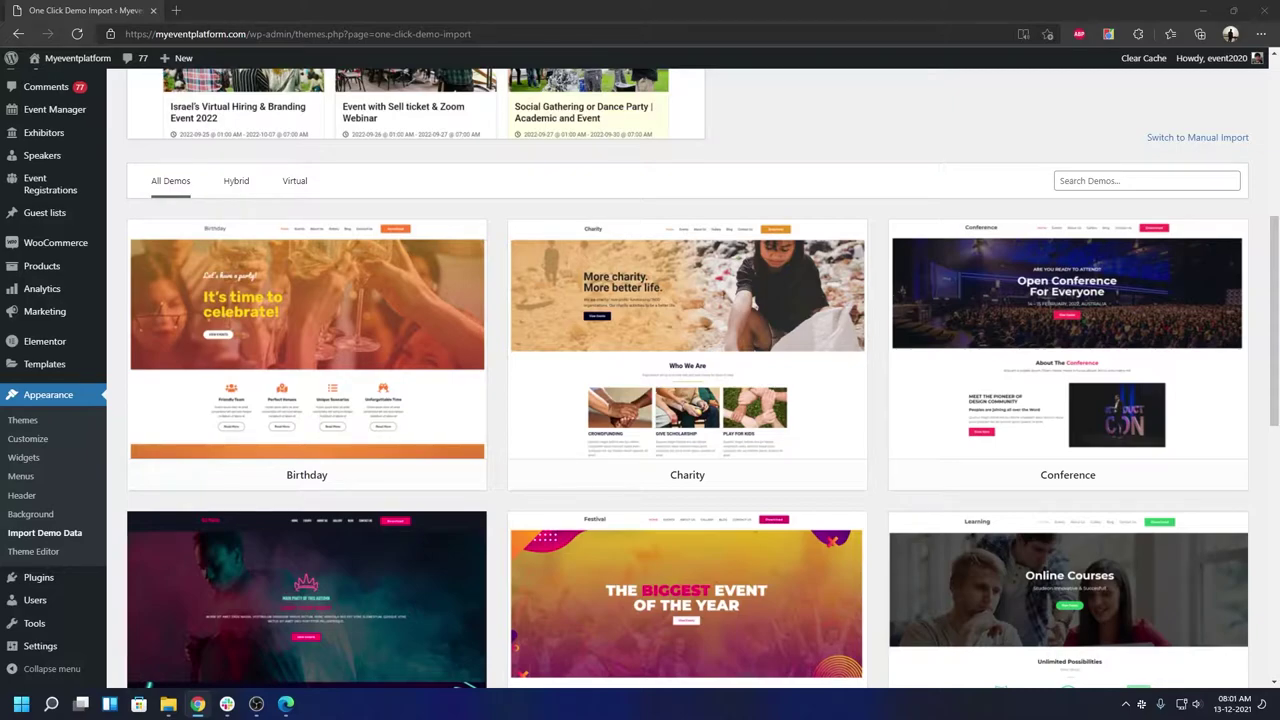
mouse_move(1110, 478)
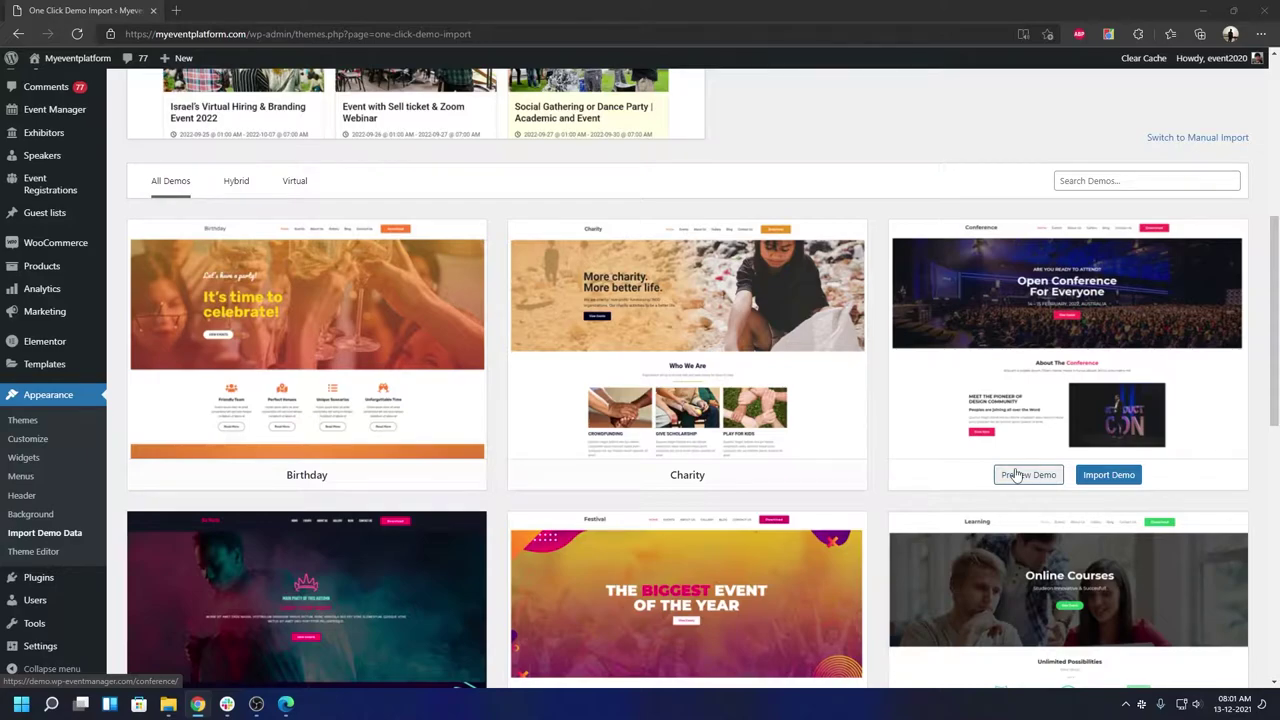
- Import the Conference demo with Import Demo, then Continue & Import
click(1108, 476)
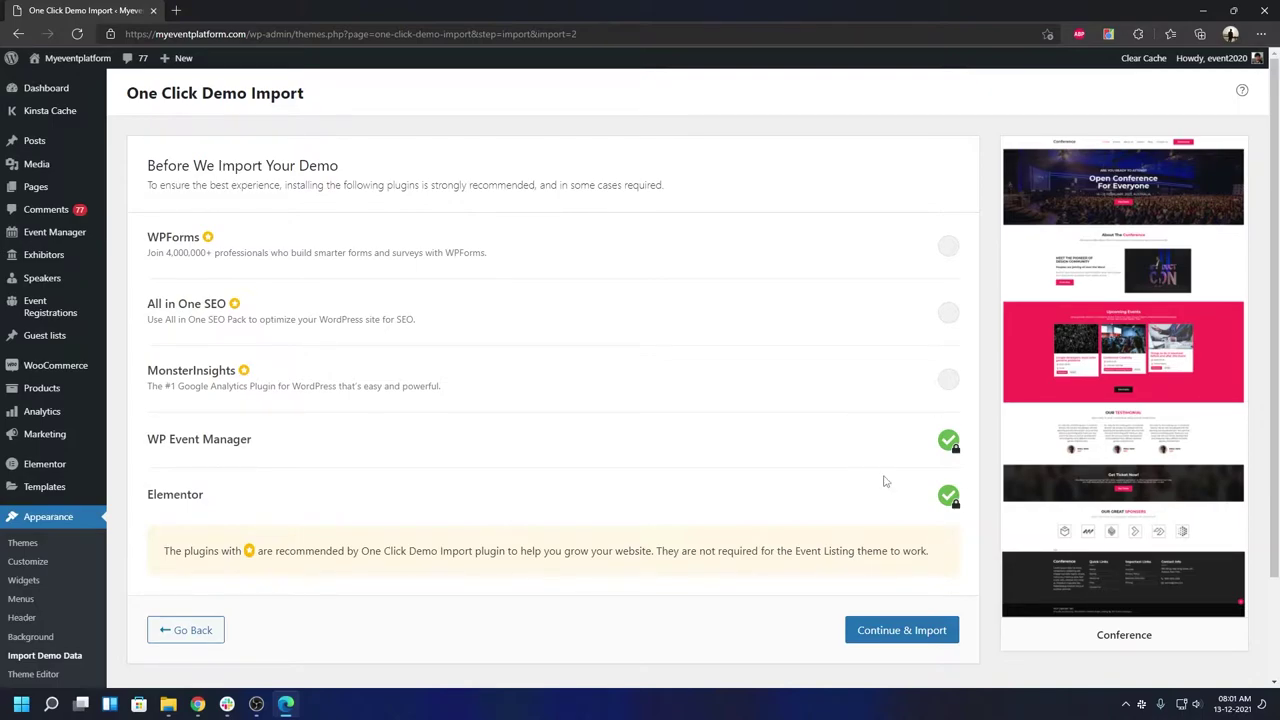
click(876, 638)
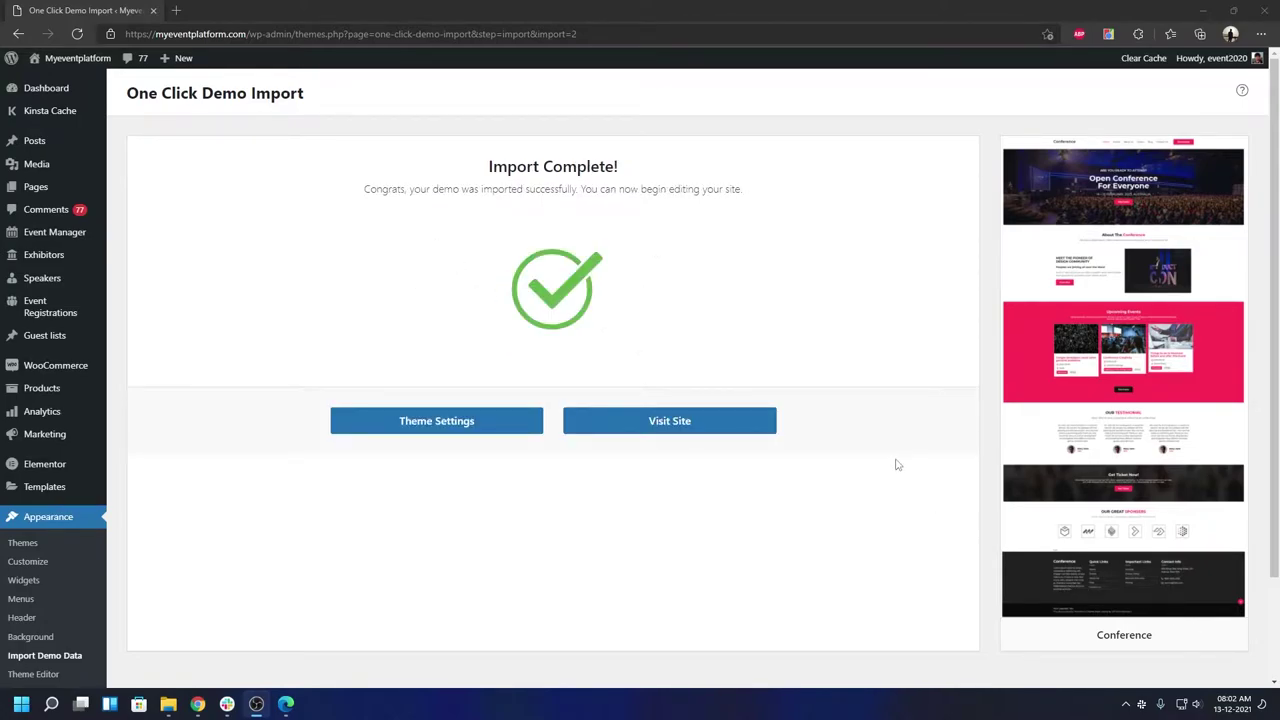
- Visit the live site and scroll through the Conference demo homepage and back to the top
click(716, 427)
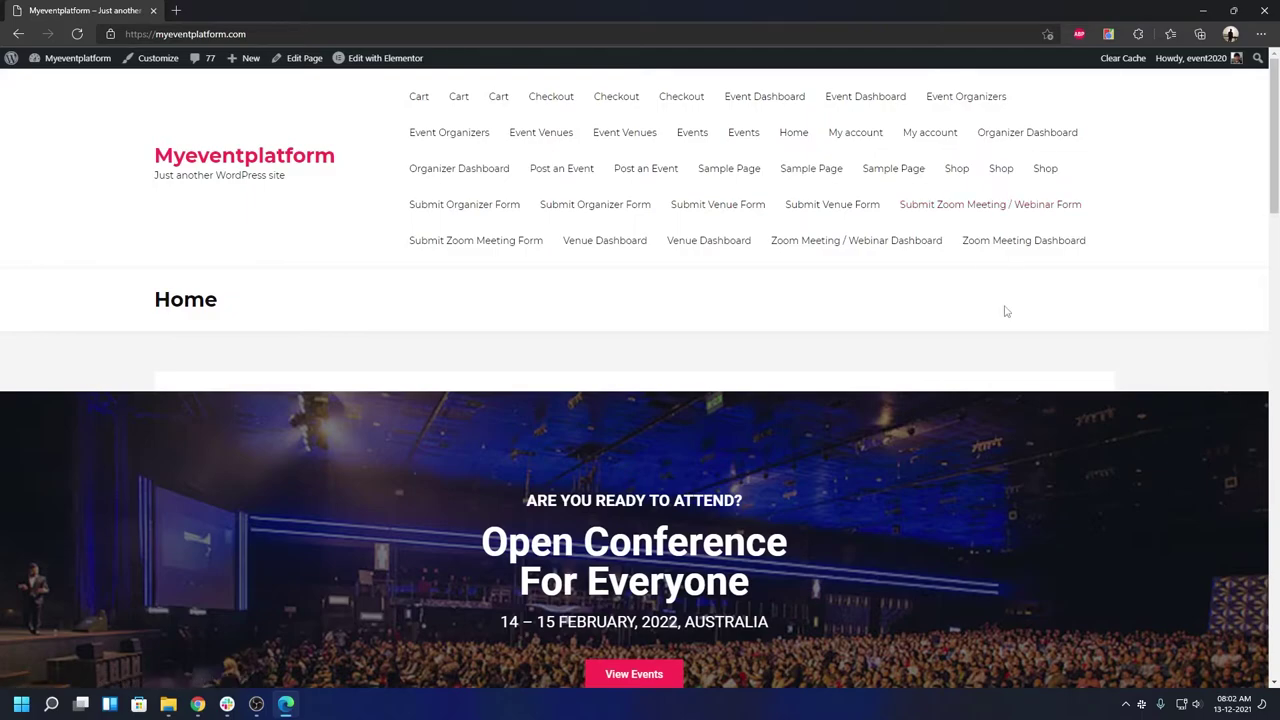
scroll(1006, 311, down, 7)
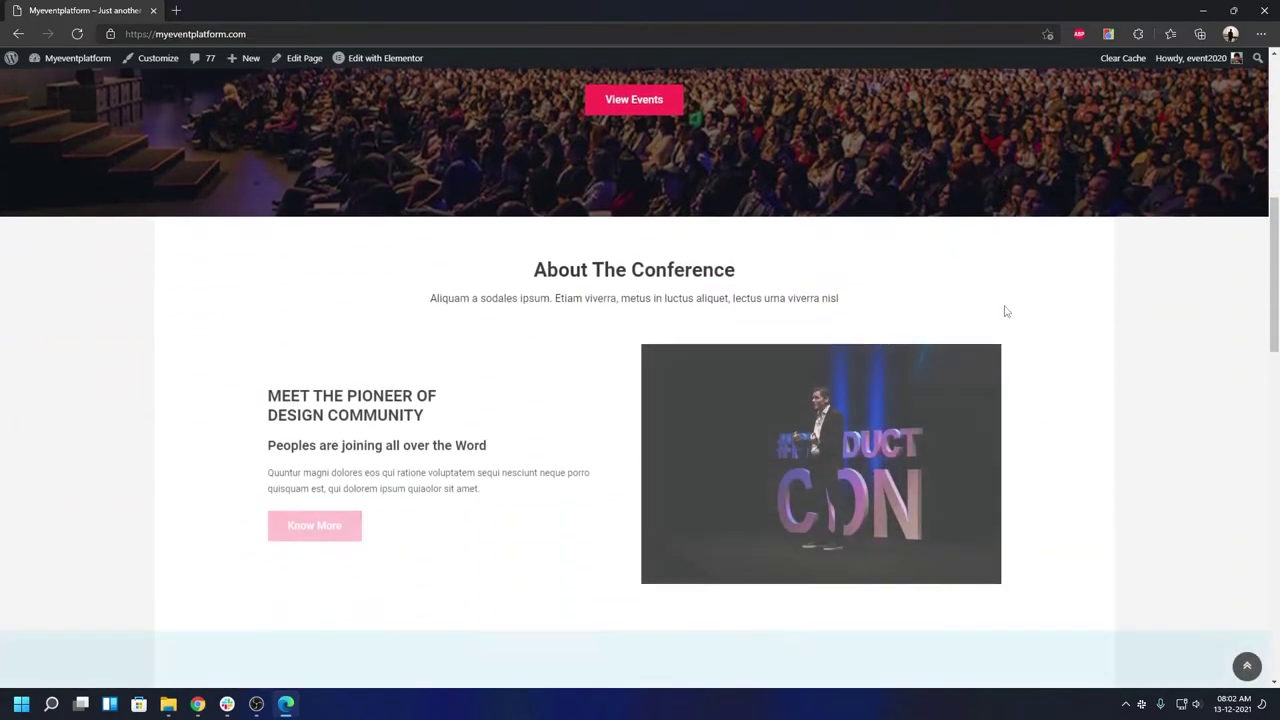
scroll(910, 352, down, 3)
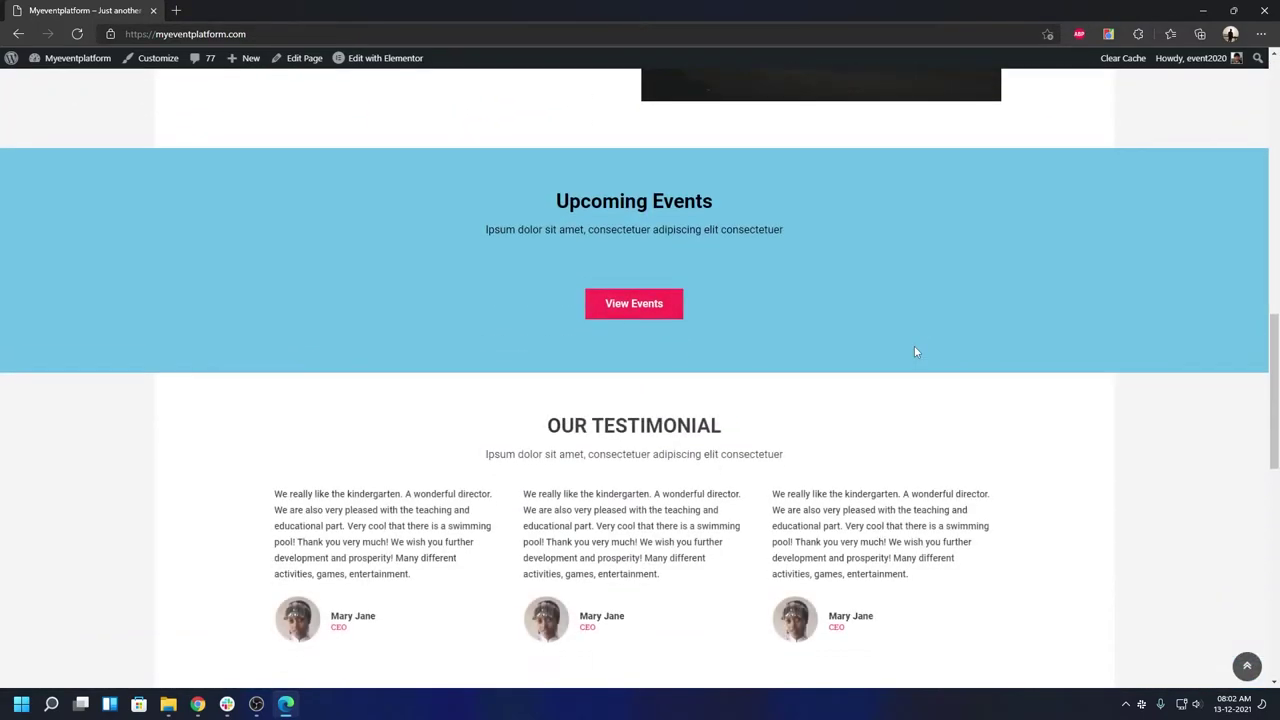
scroll(914, 350, up, 7)
scroll(914, 352, up, 3)
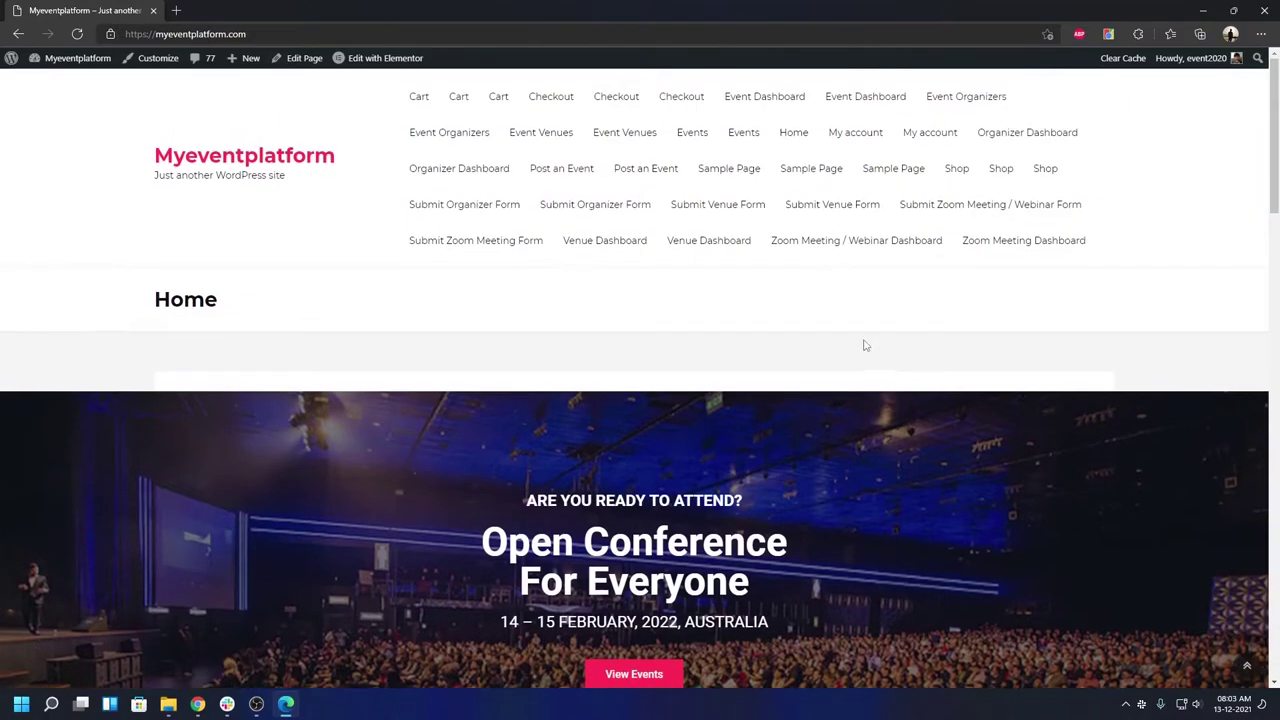
- Set the Home page template to Elementor Full Width, update it, and open the live page
click(283, 61)
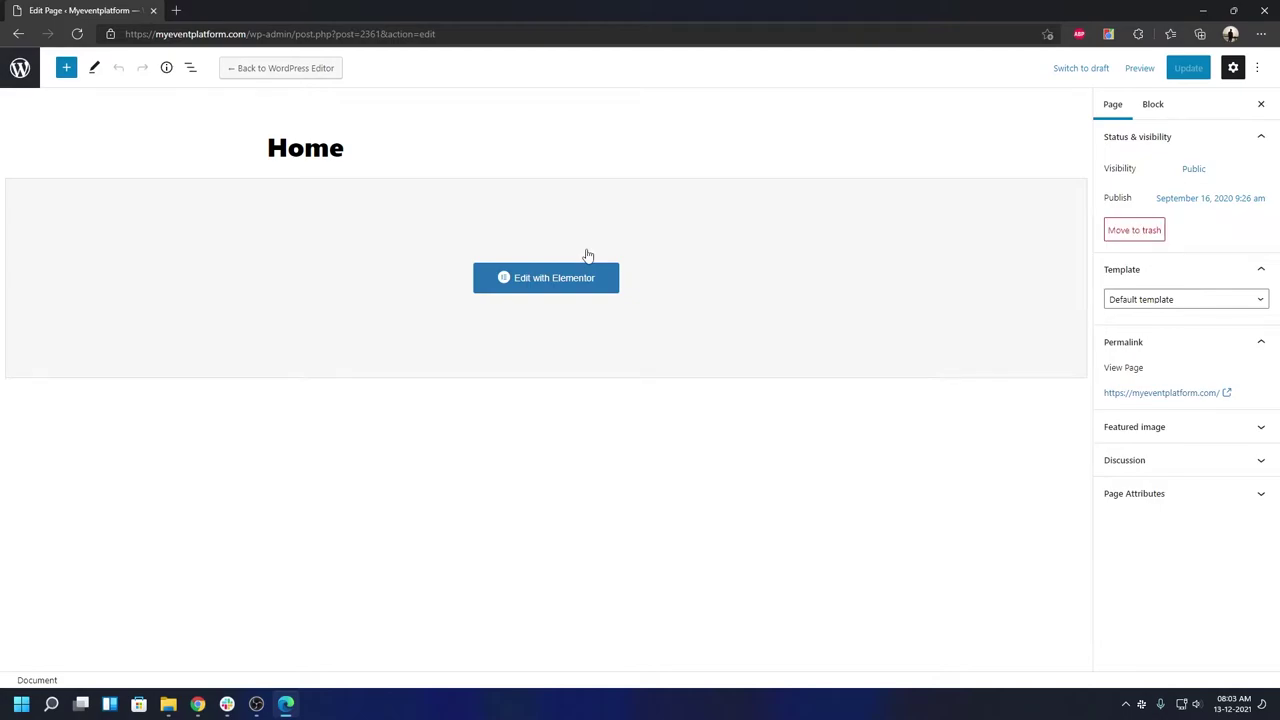
click(1163, 300)
click(1150, 342)
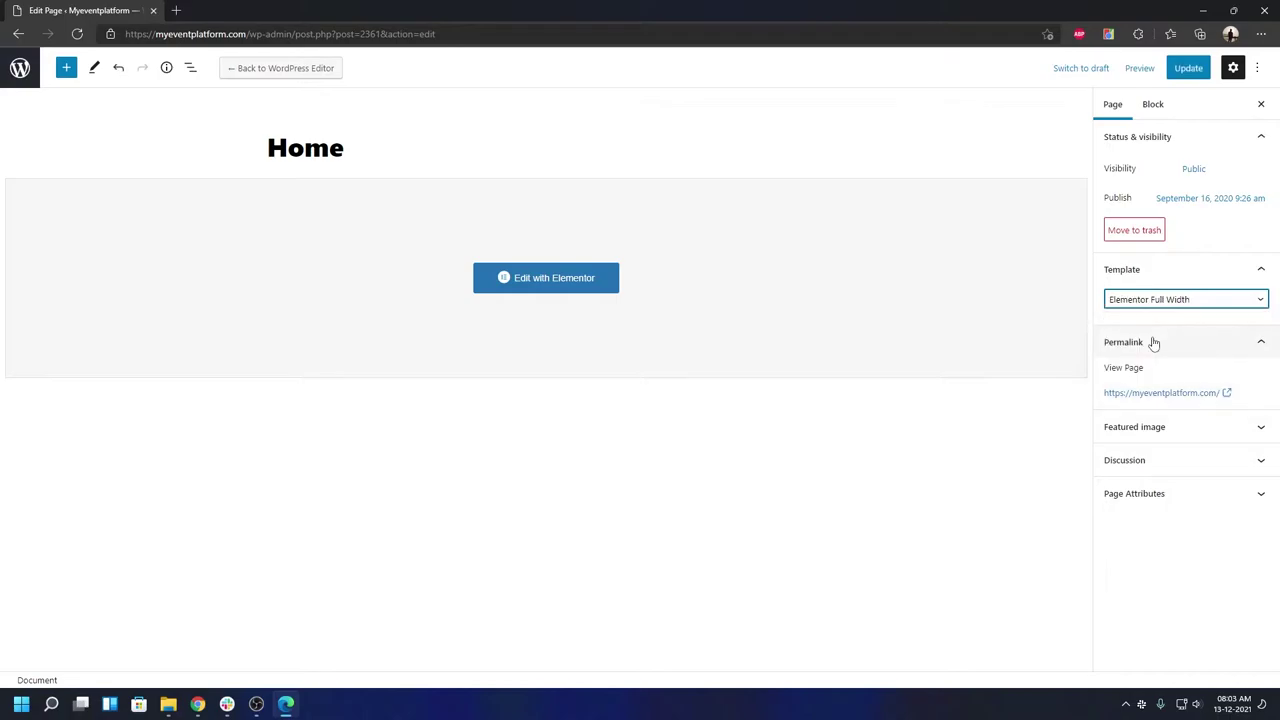
click(1203, 68)
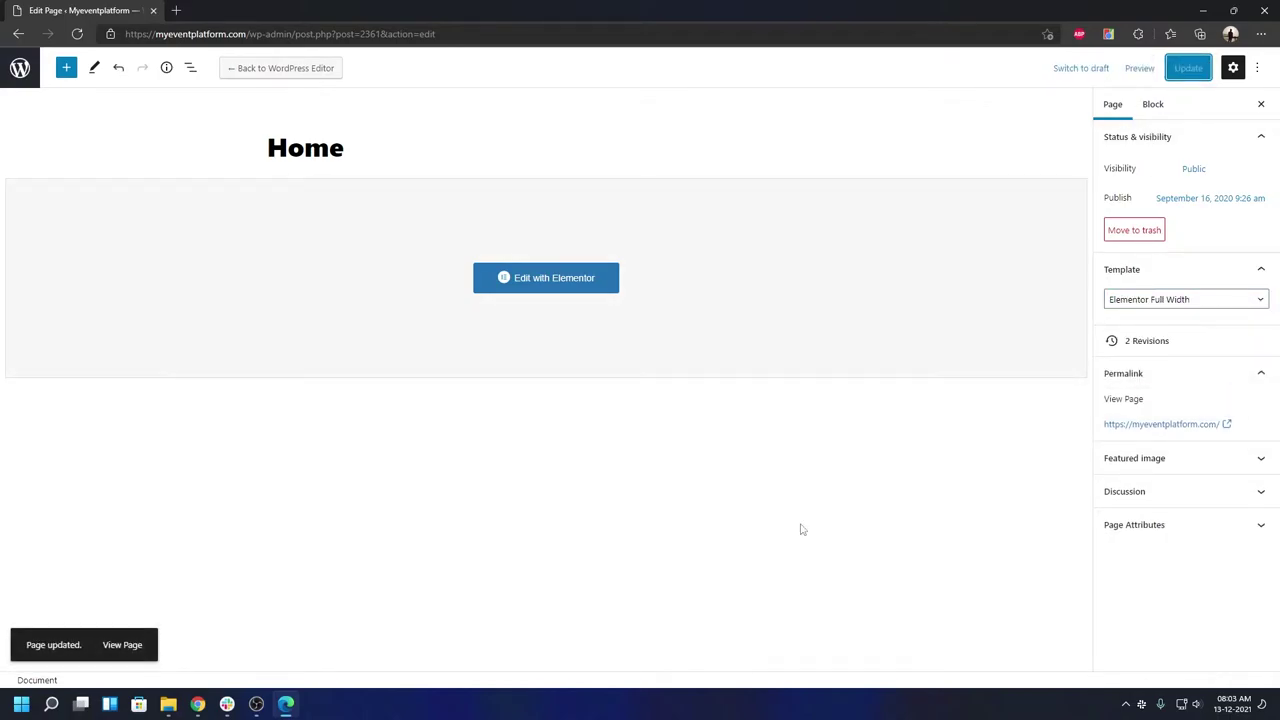
click(1160, 424)
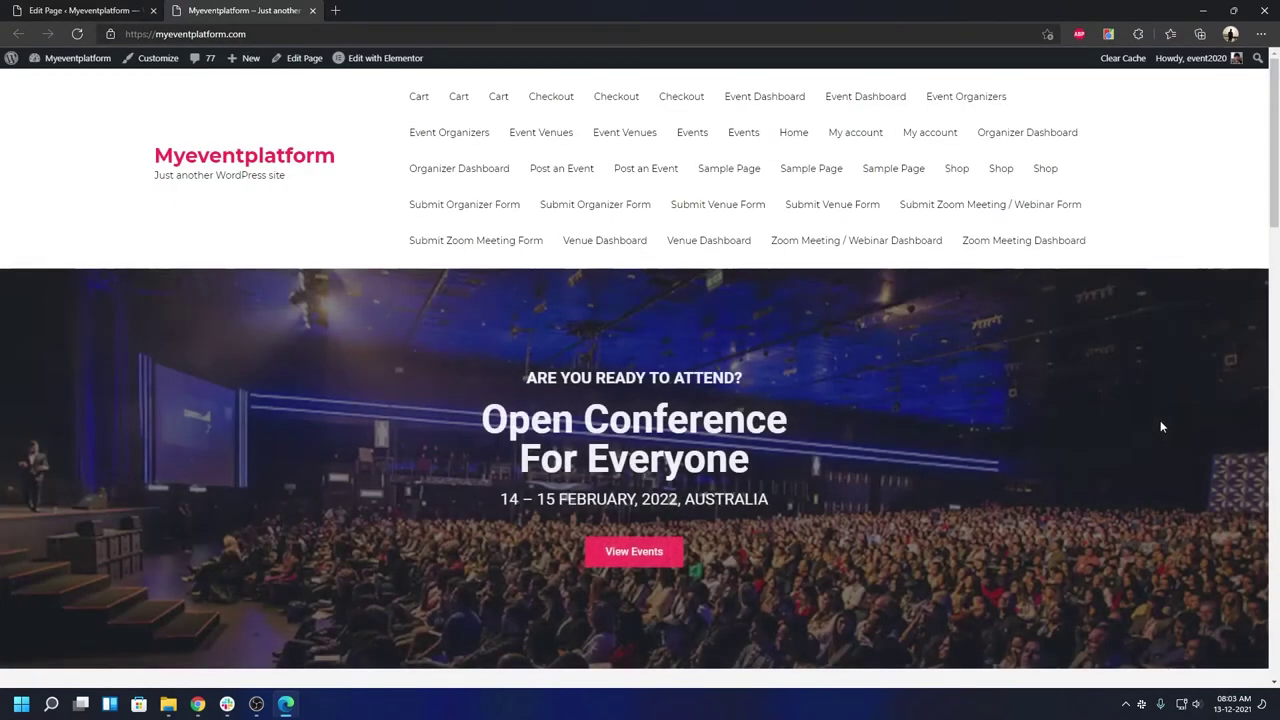
scroll(1083, 448, down, 2)
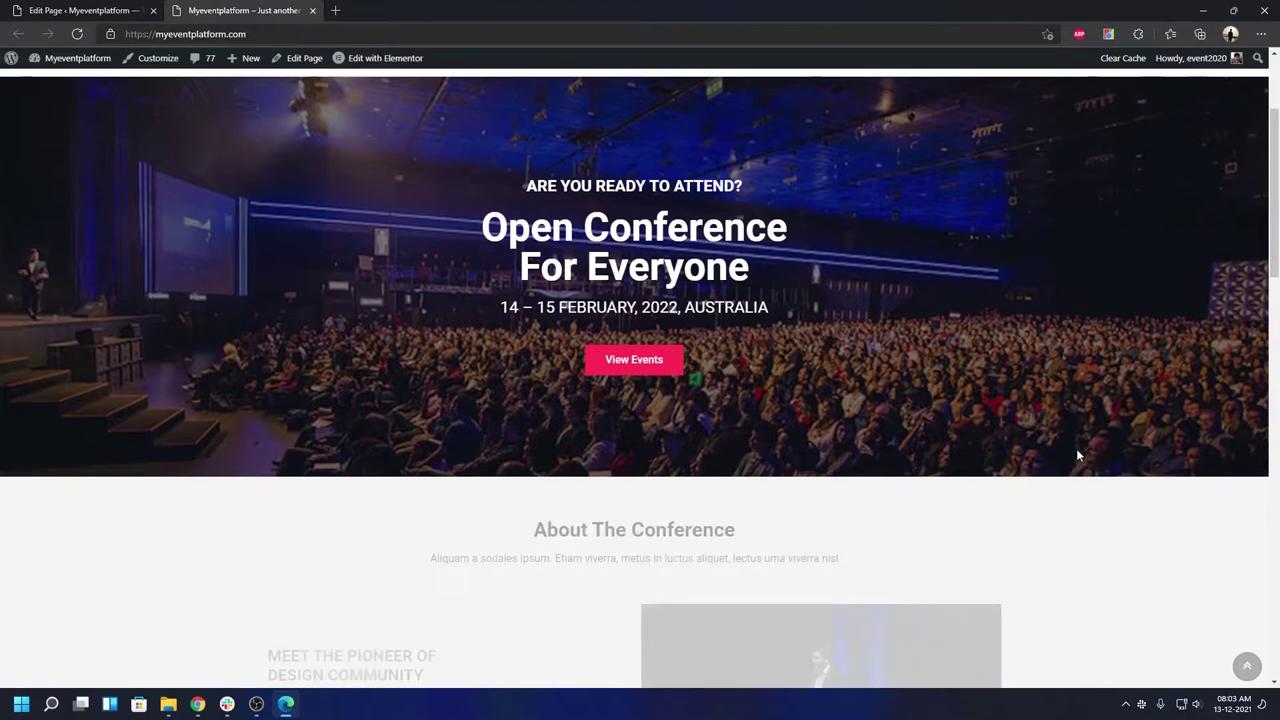
scroll(926, 340, down, 3)
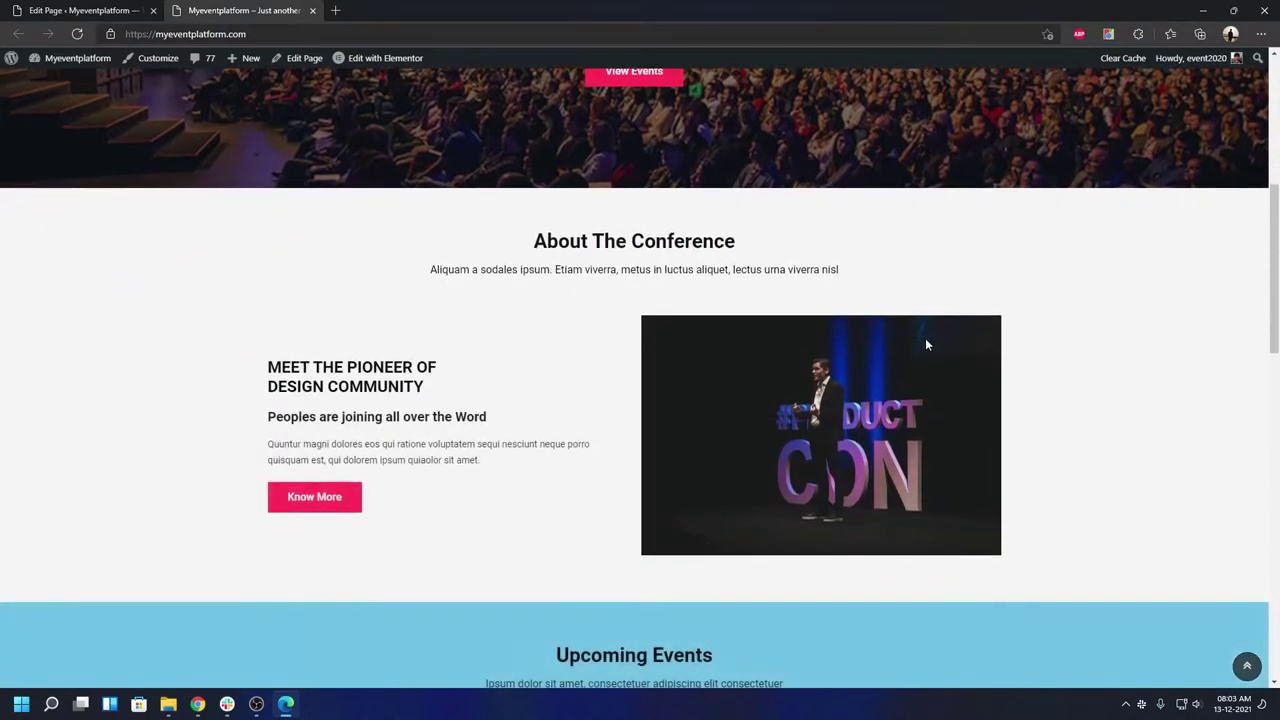
scroll(554, 294, down, 4)
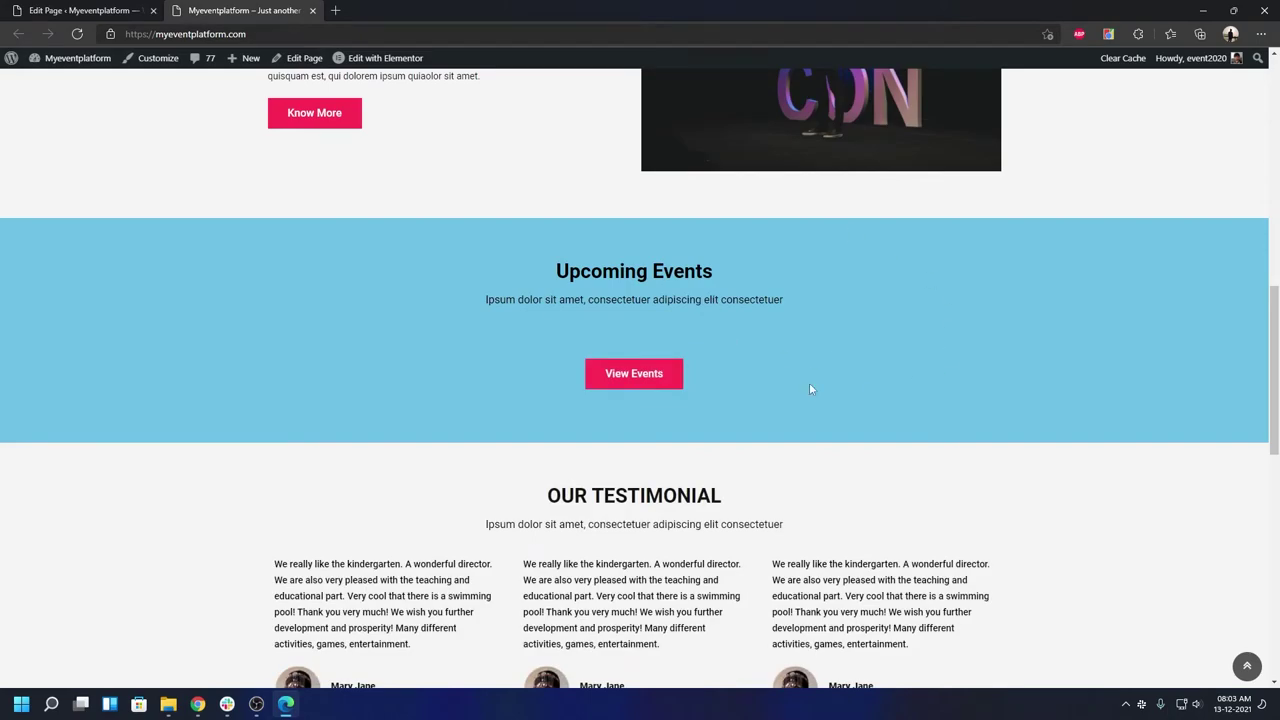
scroll(809, 386, down, 2)
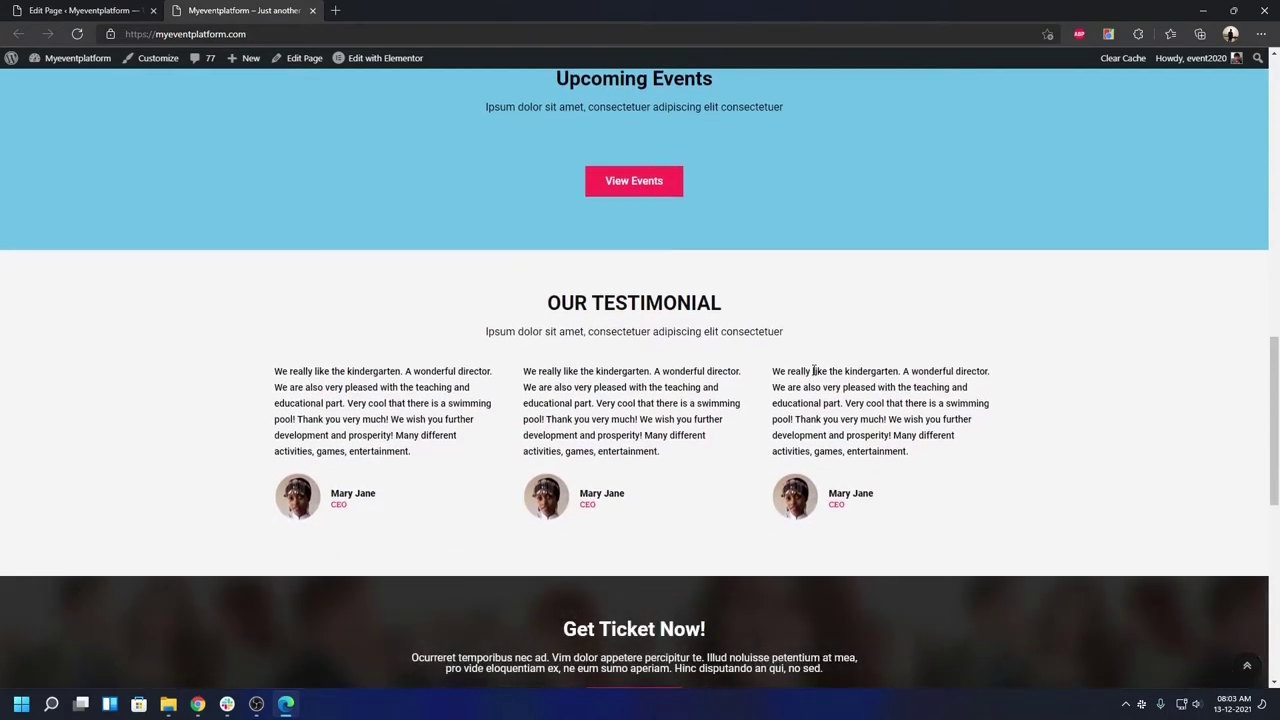
scroll(814, 370, down, 3)
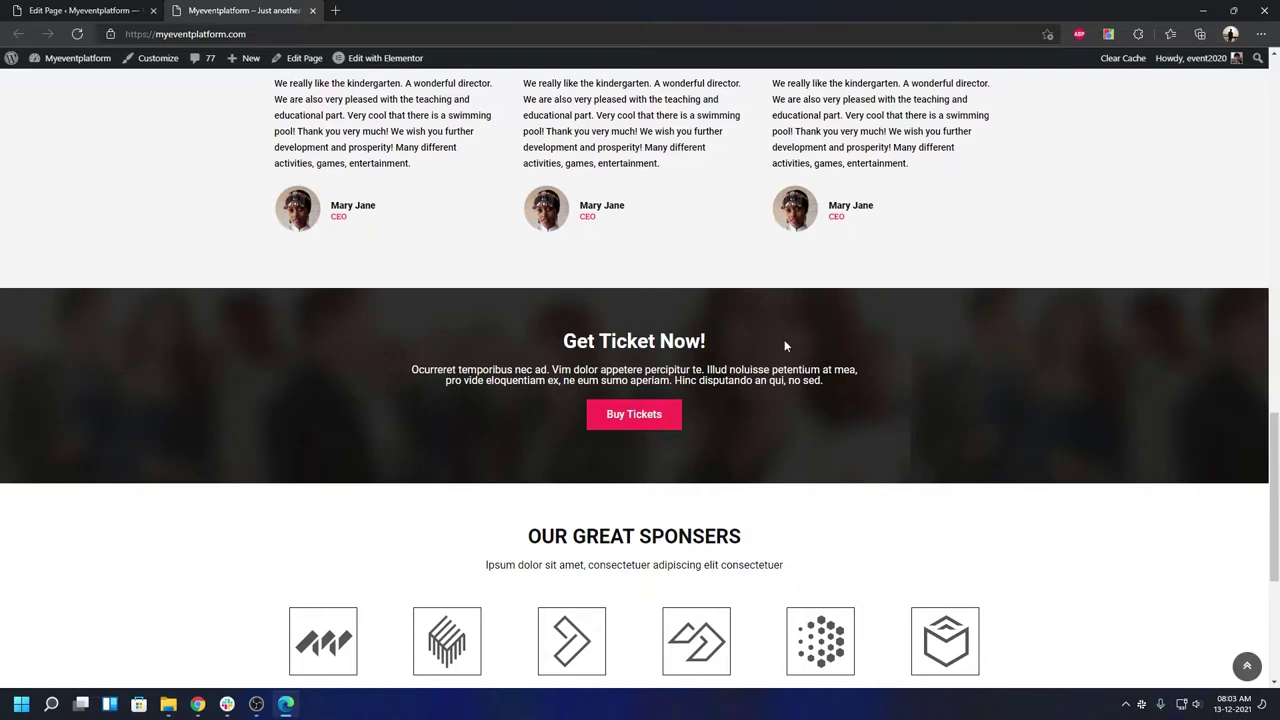
- Open the Home page in Elementor and scroll through its sections in the preview
click(385, 68)
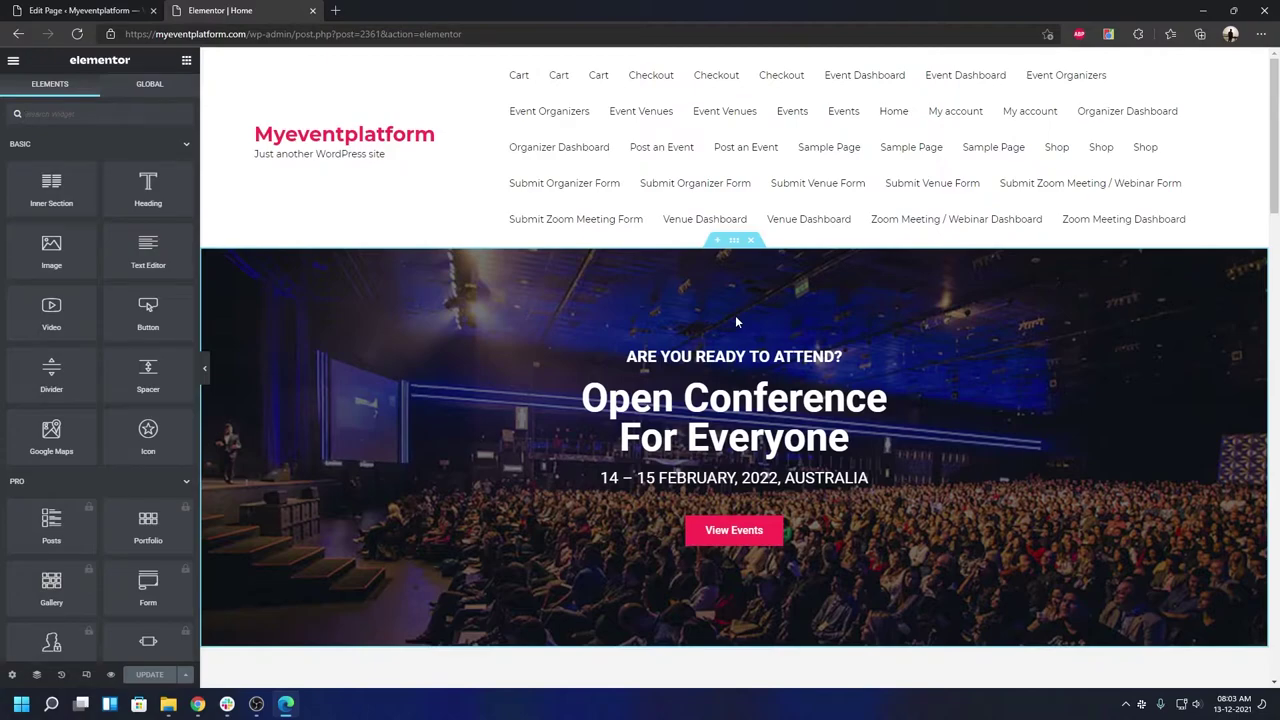
scroll(735, 322, down, 7)
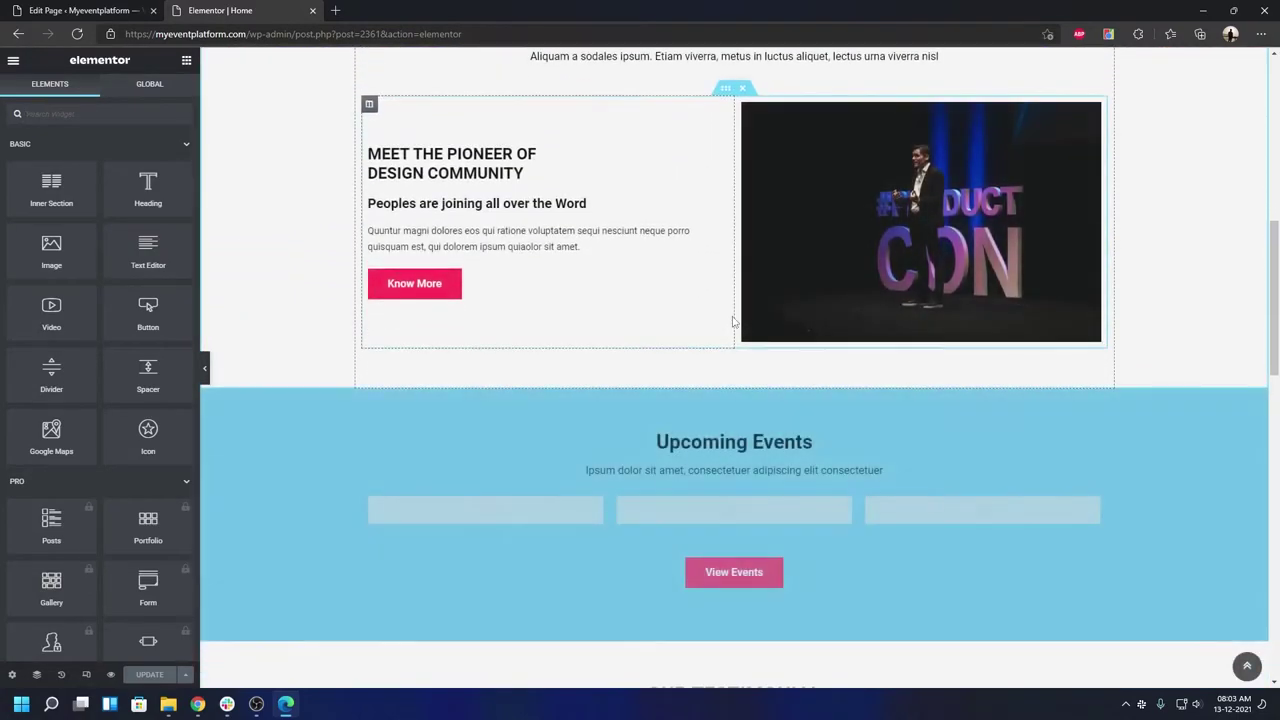
scroll(732, 322, down, 4)
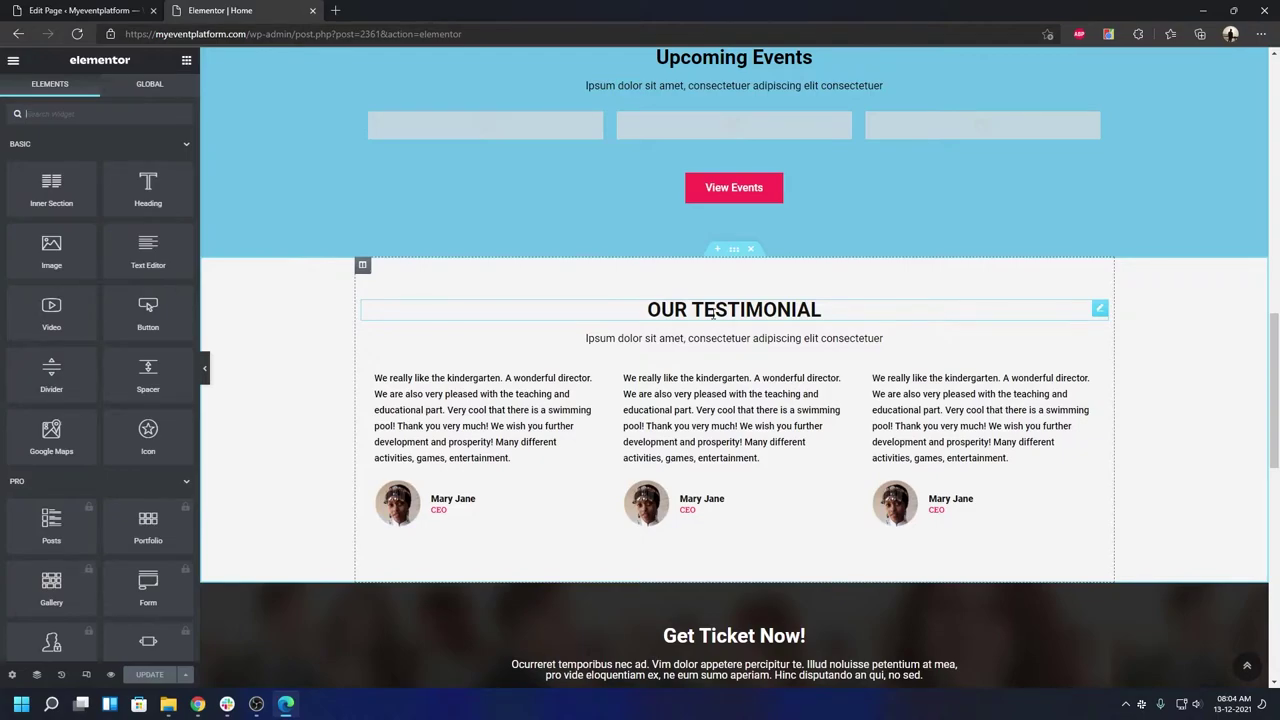
scroll(712, 313, down, 5)
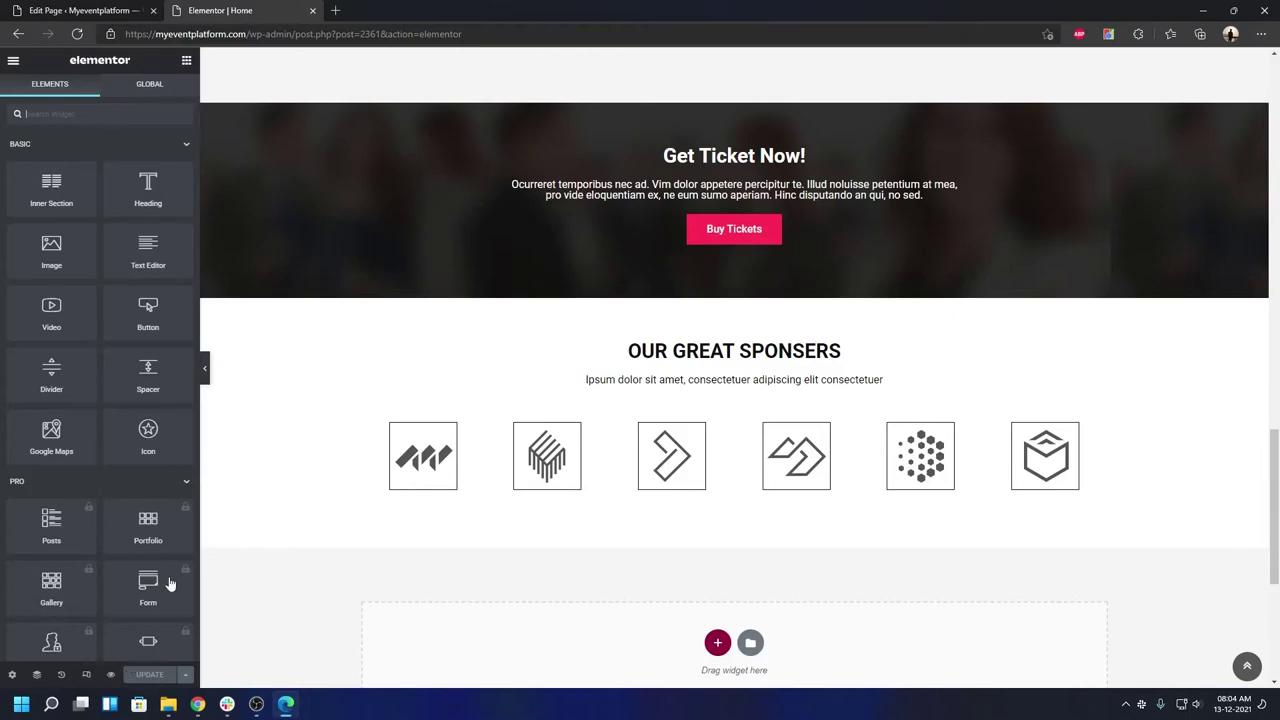
- Strip the editor path from the address to load the site's front page
drag(247, 43, 596, 42)
key(BackSpace)
key(Return)
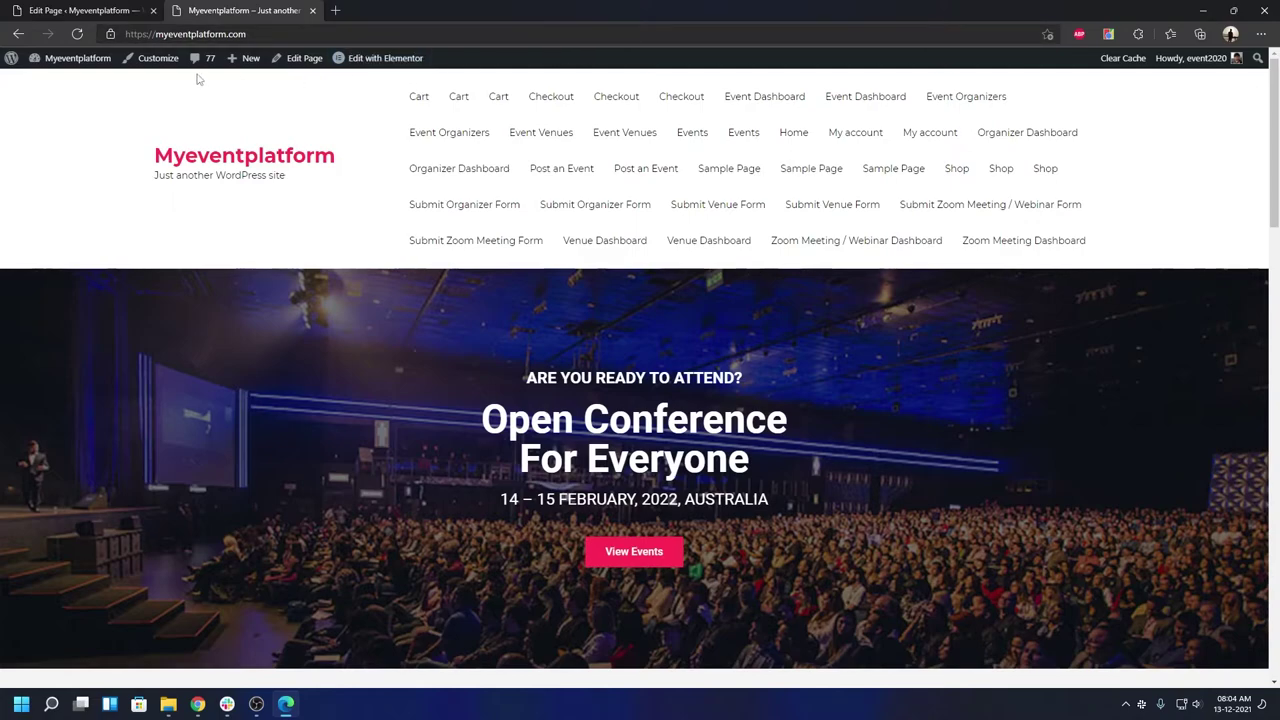
- Open the Customizer and glance at the Site Identity settings
click(170, 66)
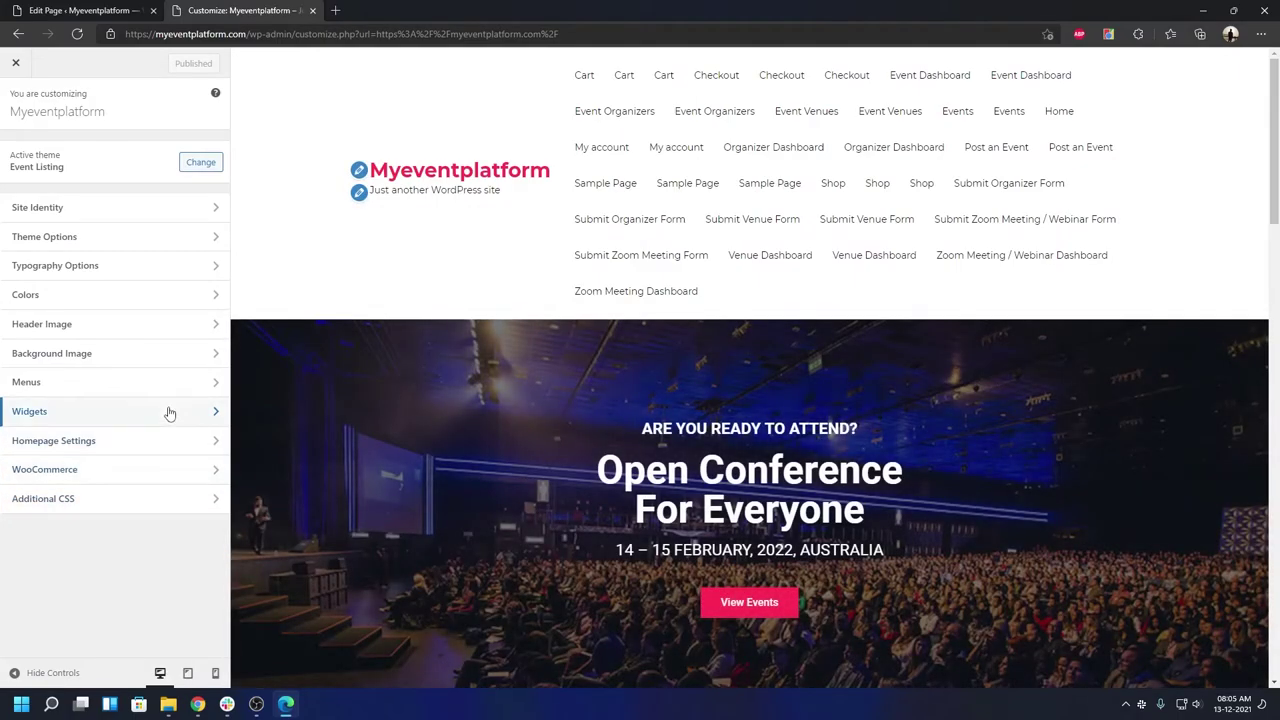
click(140, 212)
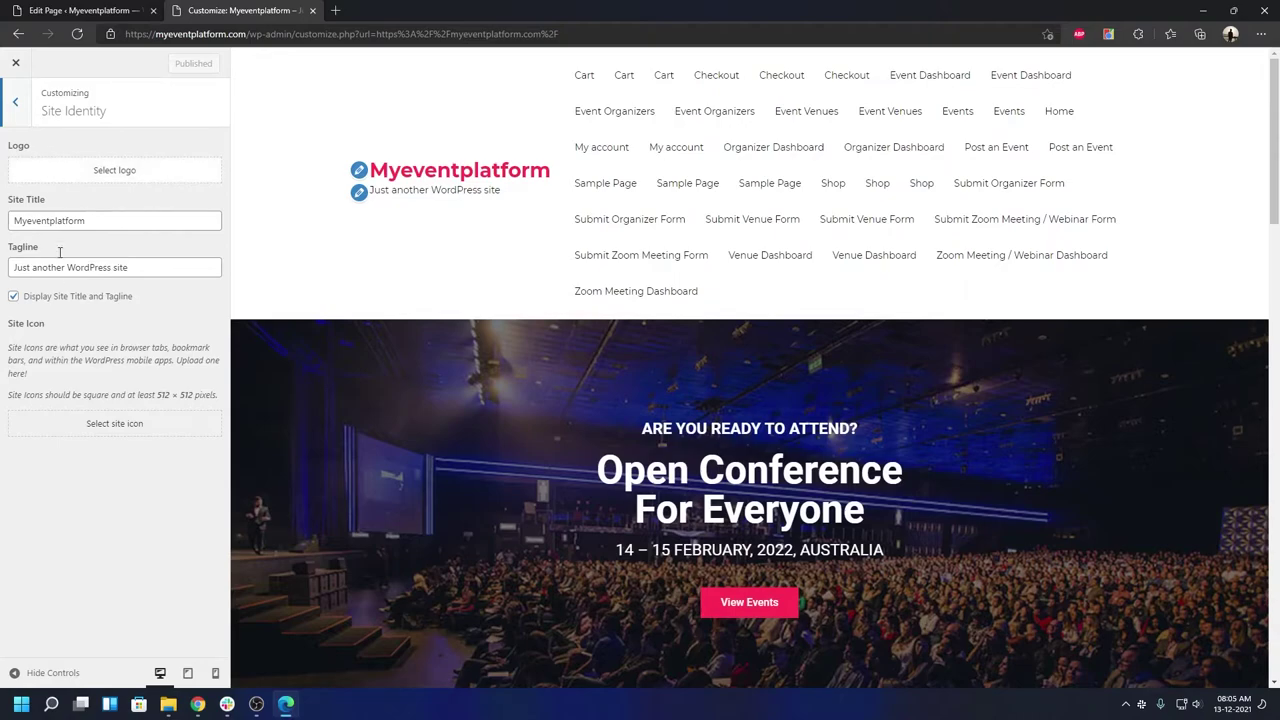
click(18, 104)
- Enter the contact e-mail address in Theme Options > Header Setting's Email Address field
click(78, 246)
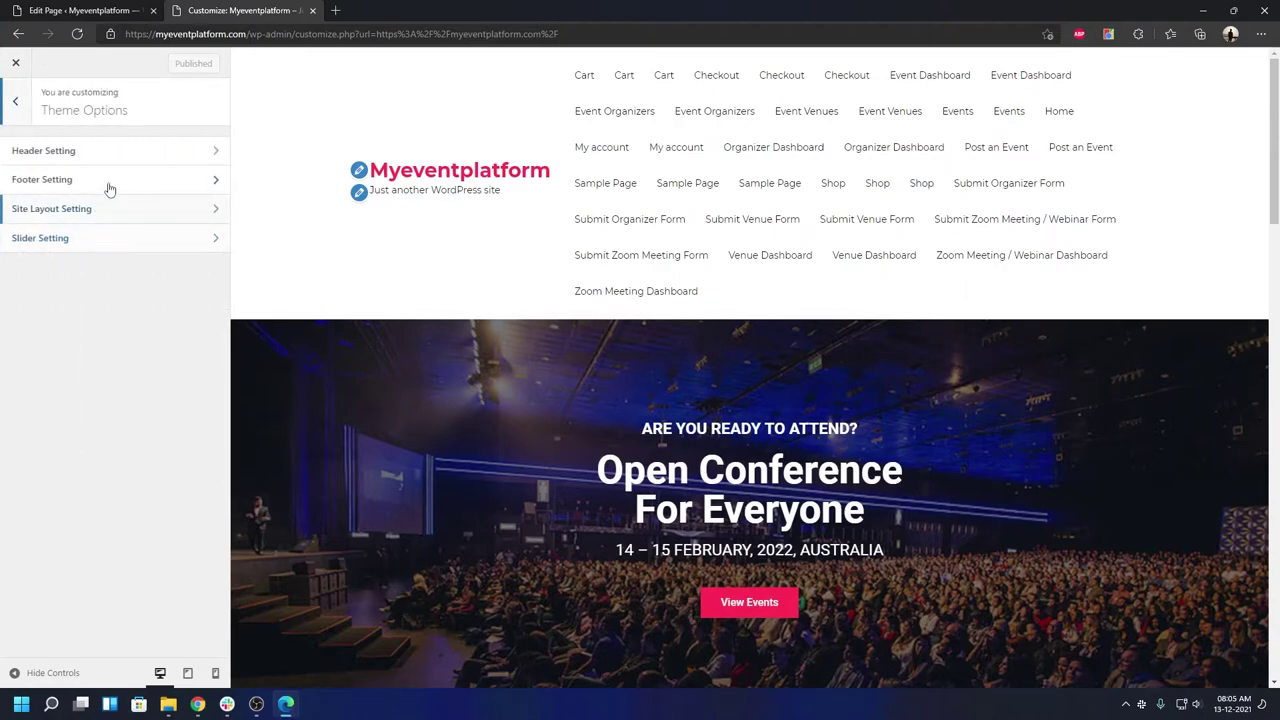
click(126, 156)
click(136, 246)
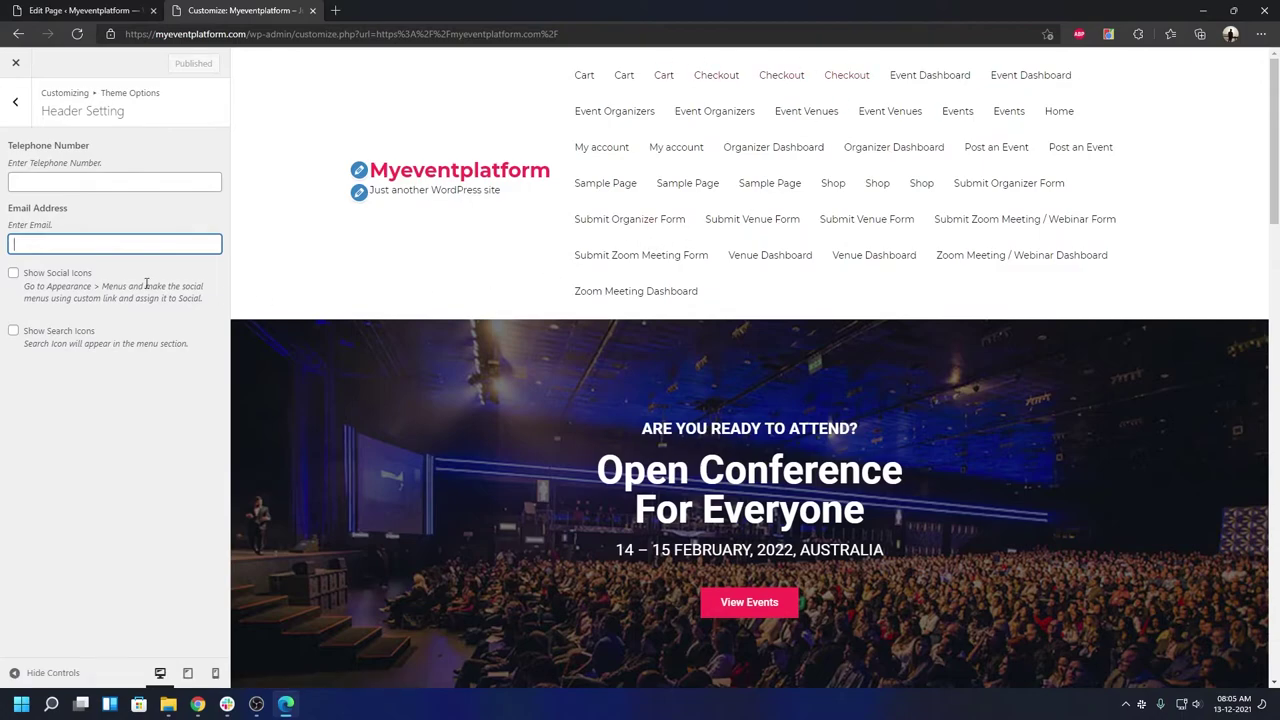
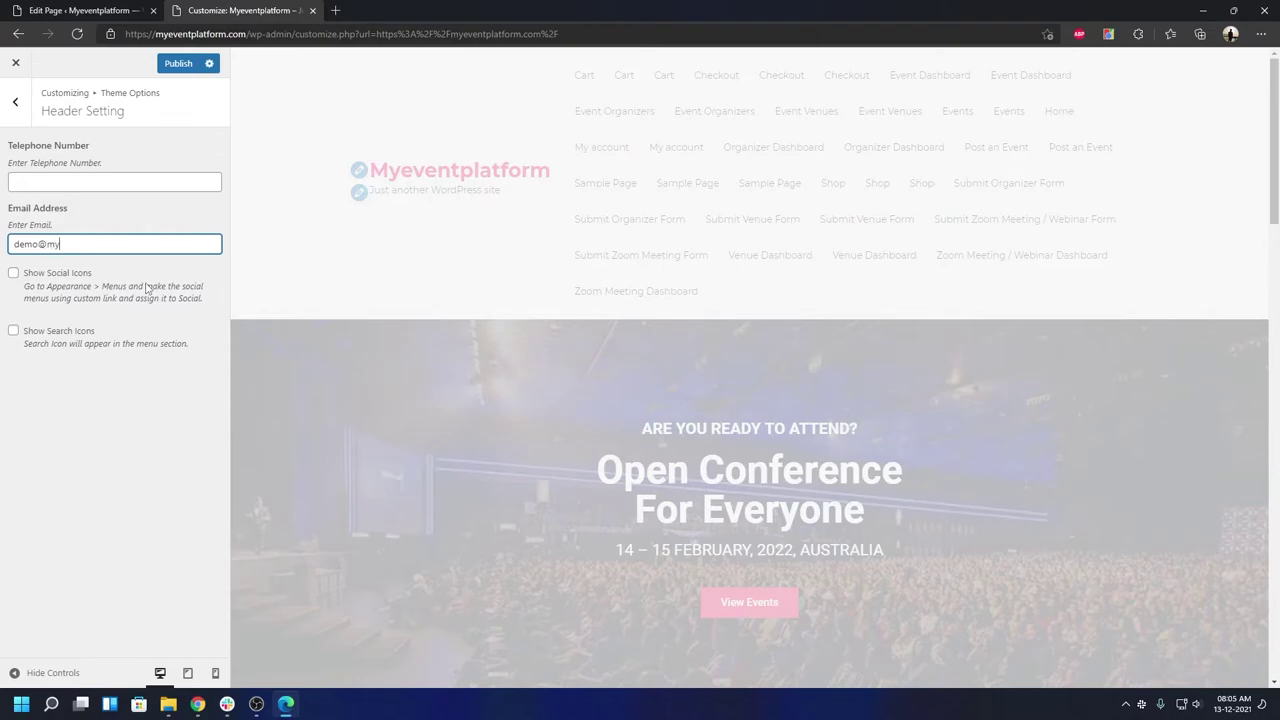
click(124, 390)
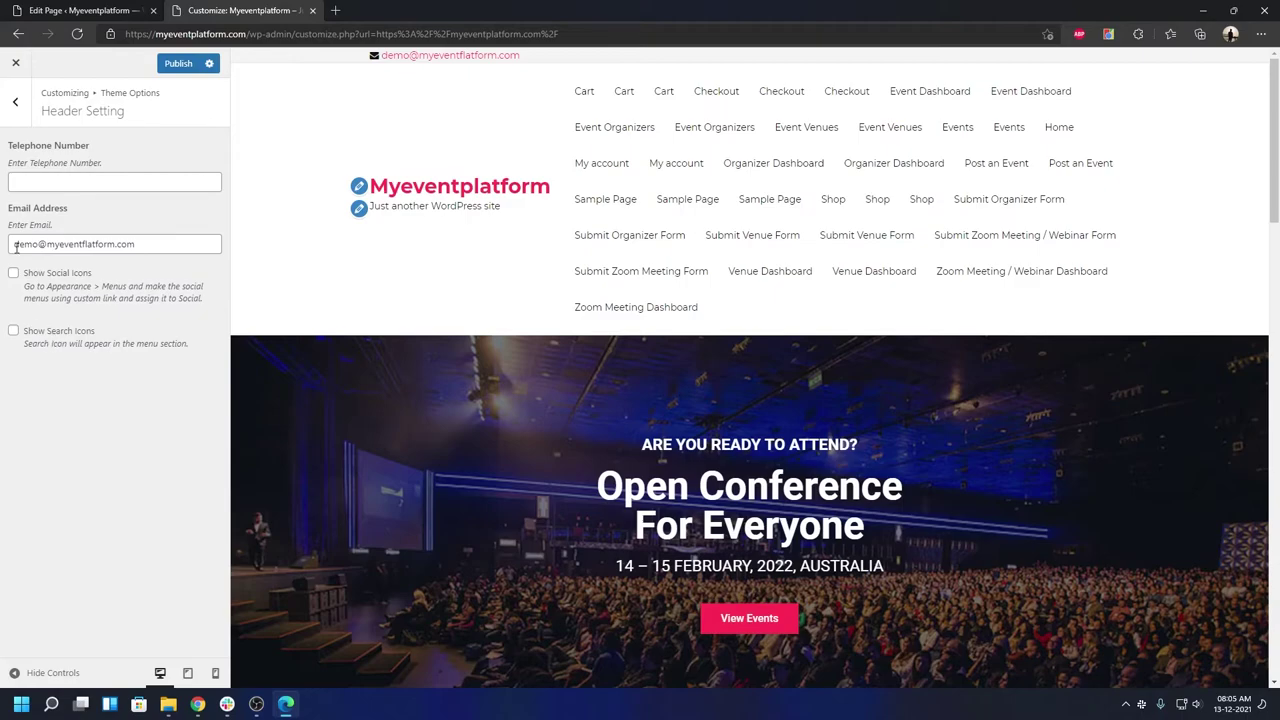
click(15, 104)
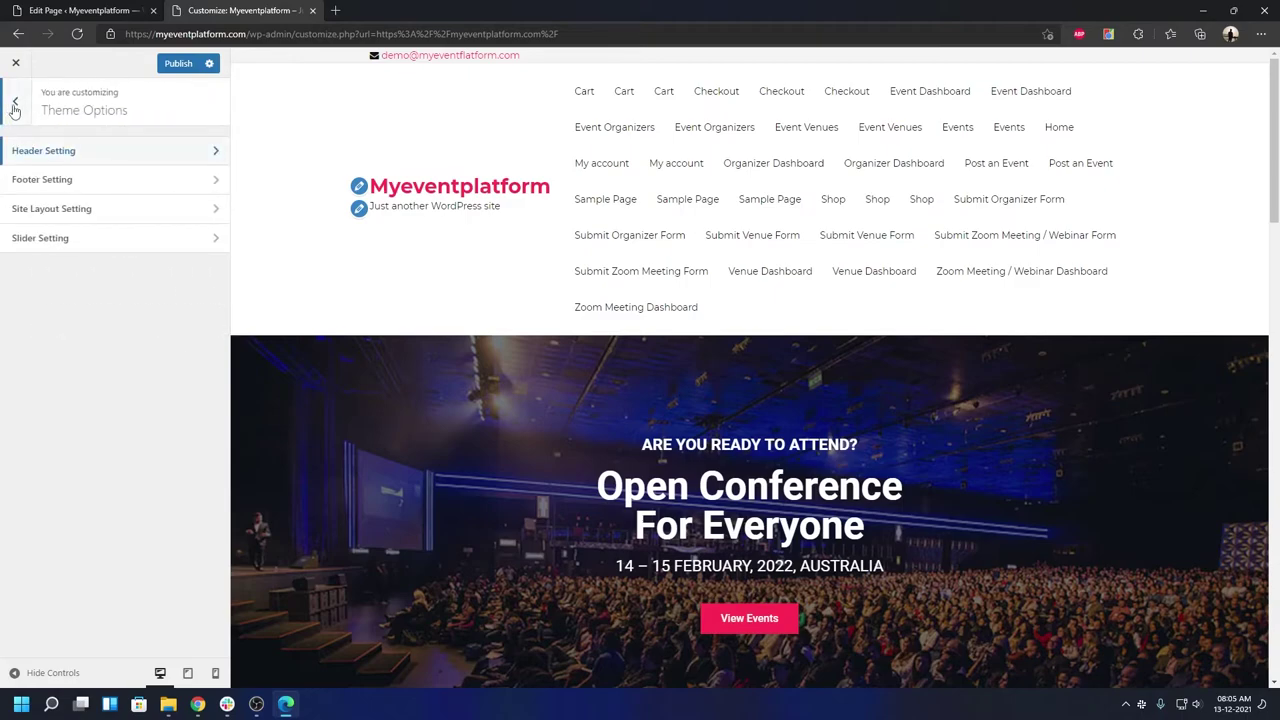
click(44, 180)
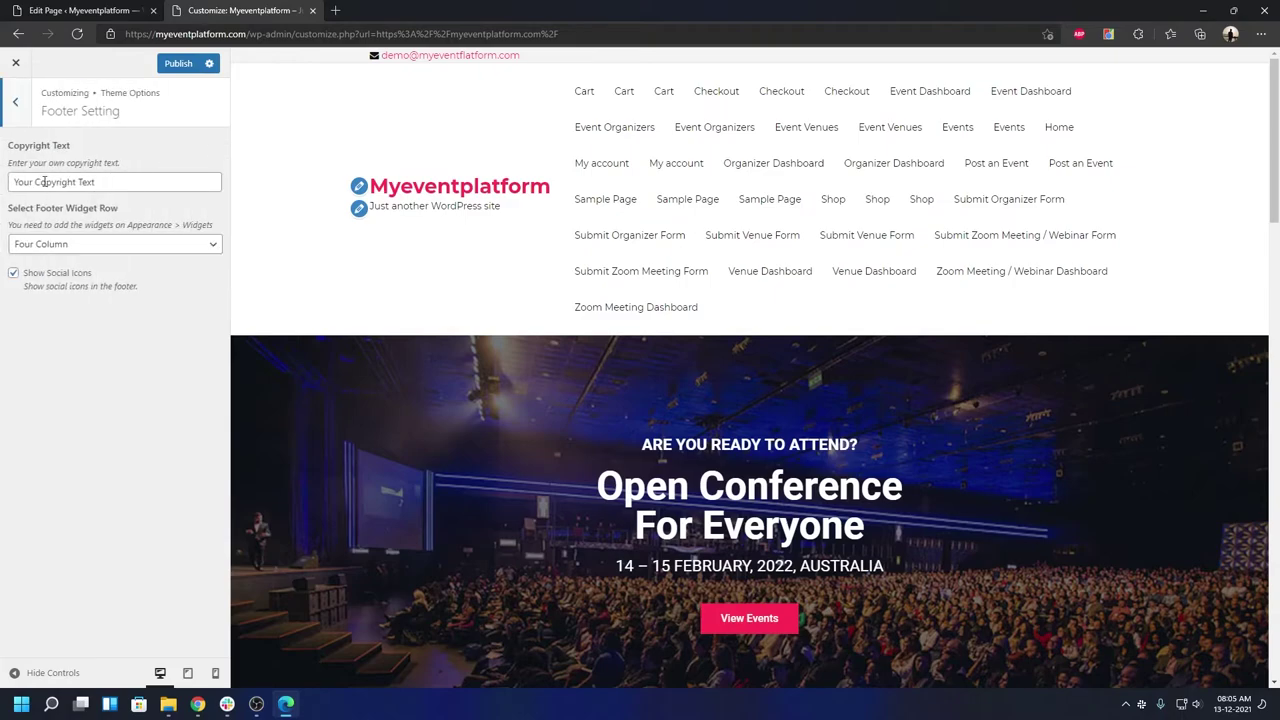
scroll(466, 407, down, 15)
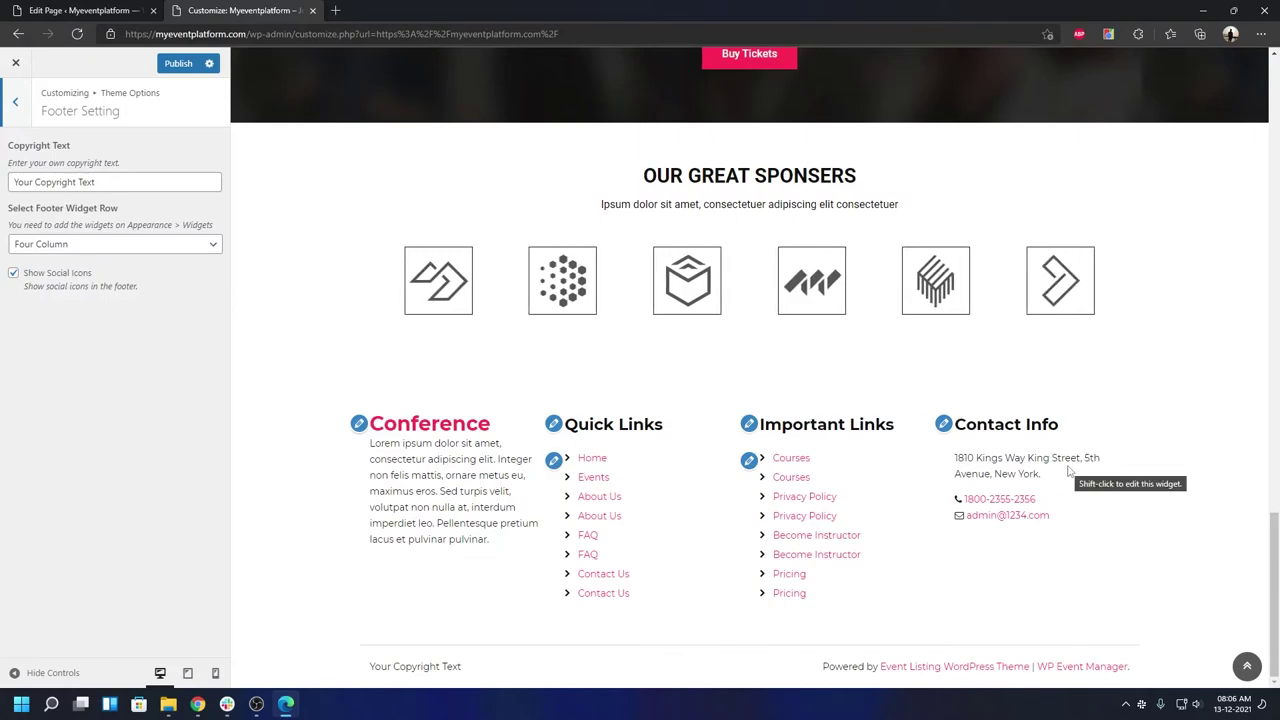
click(168, 248)
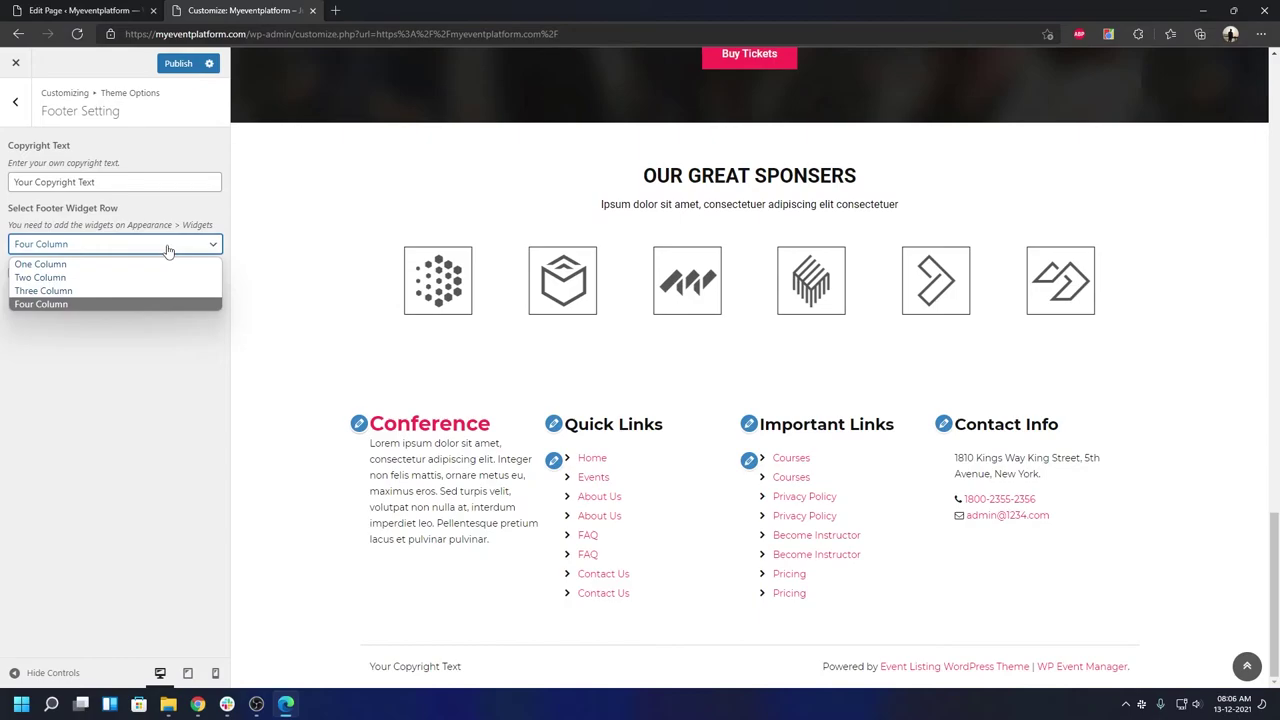
click(168, 494)
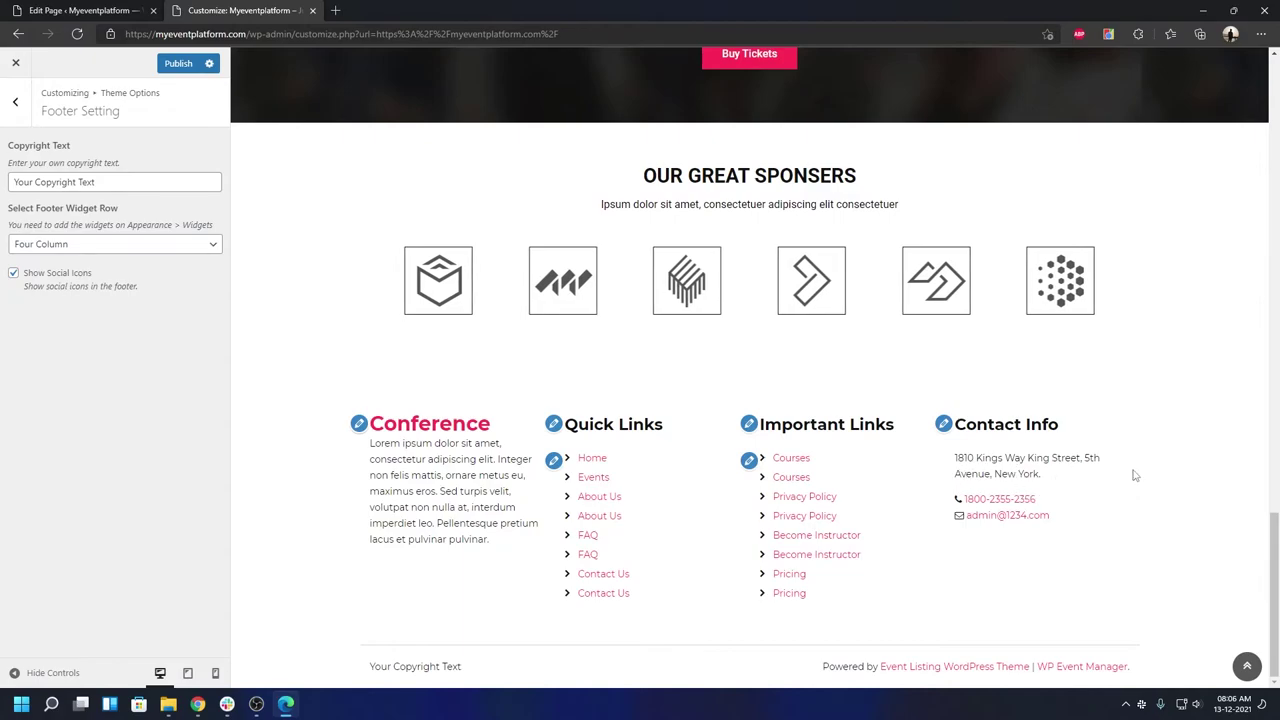
click(14, 103)
click(69, 208)
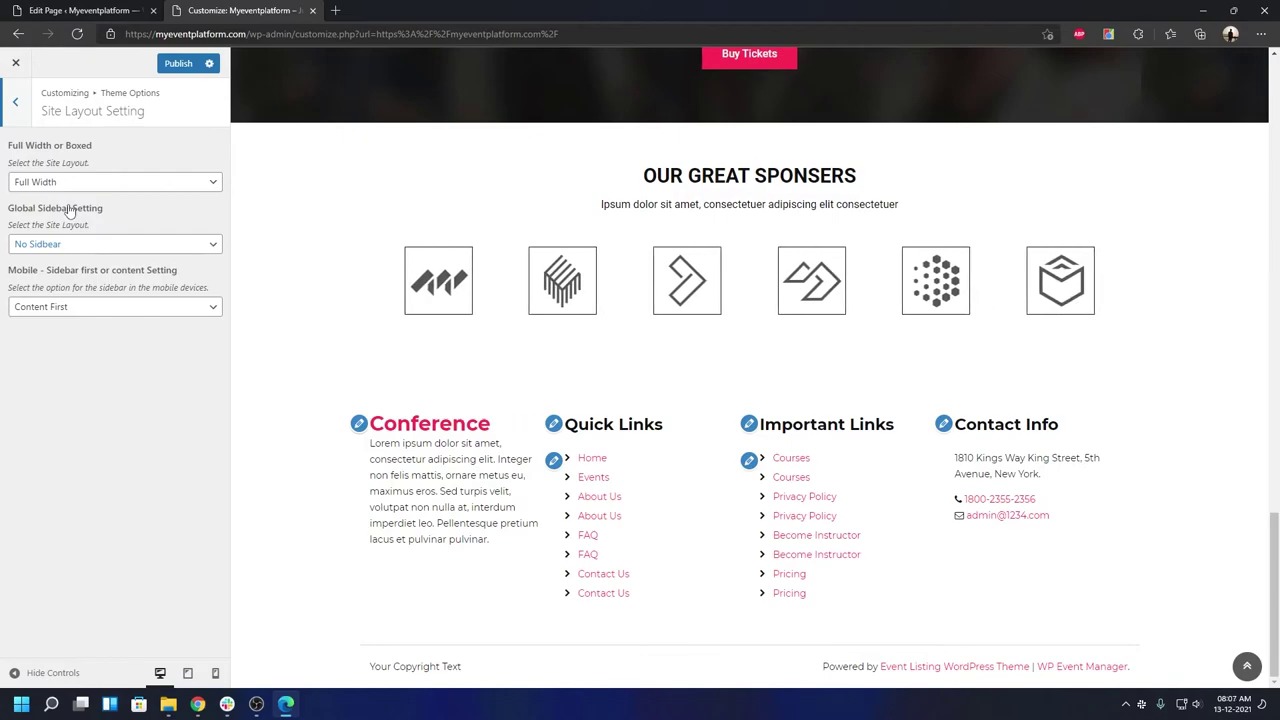
click(69, 306)
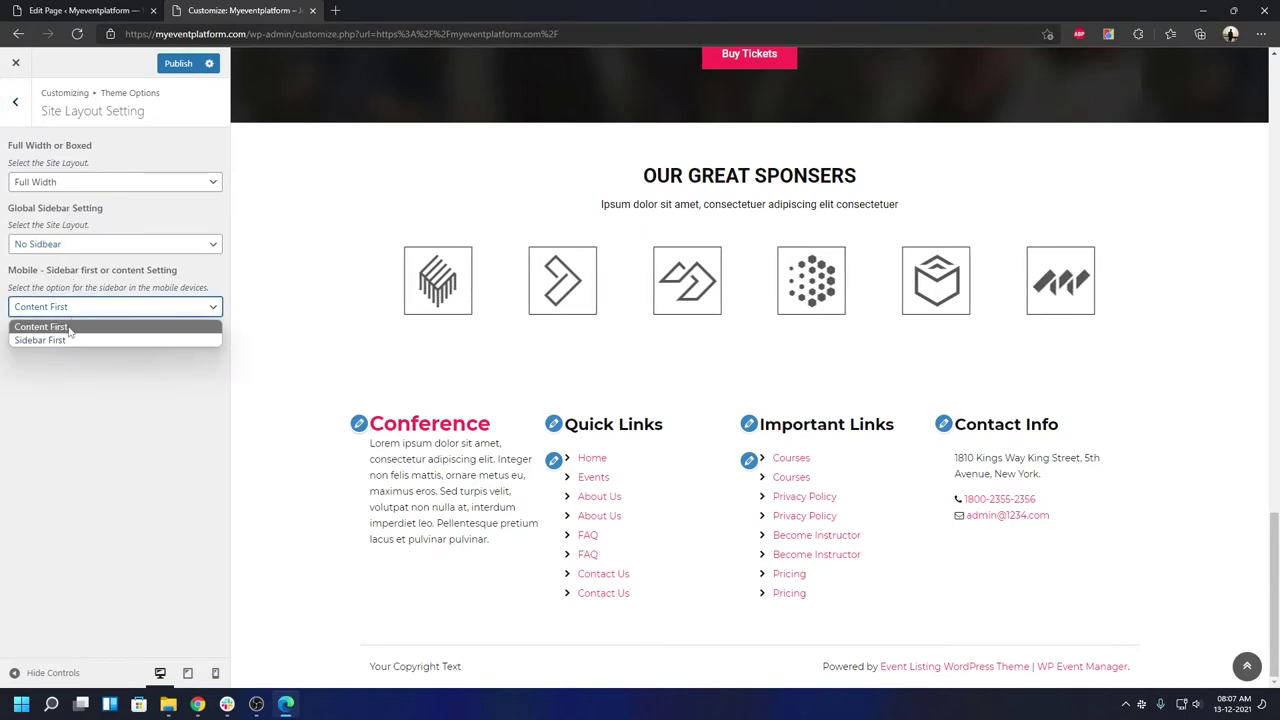
click(80, 414)
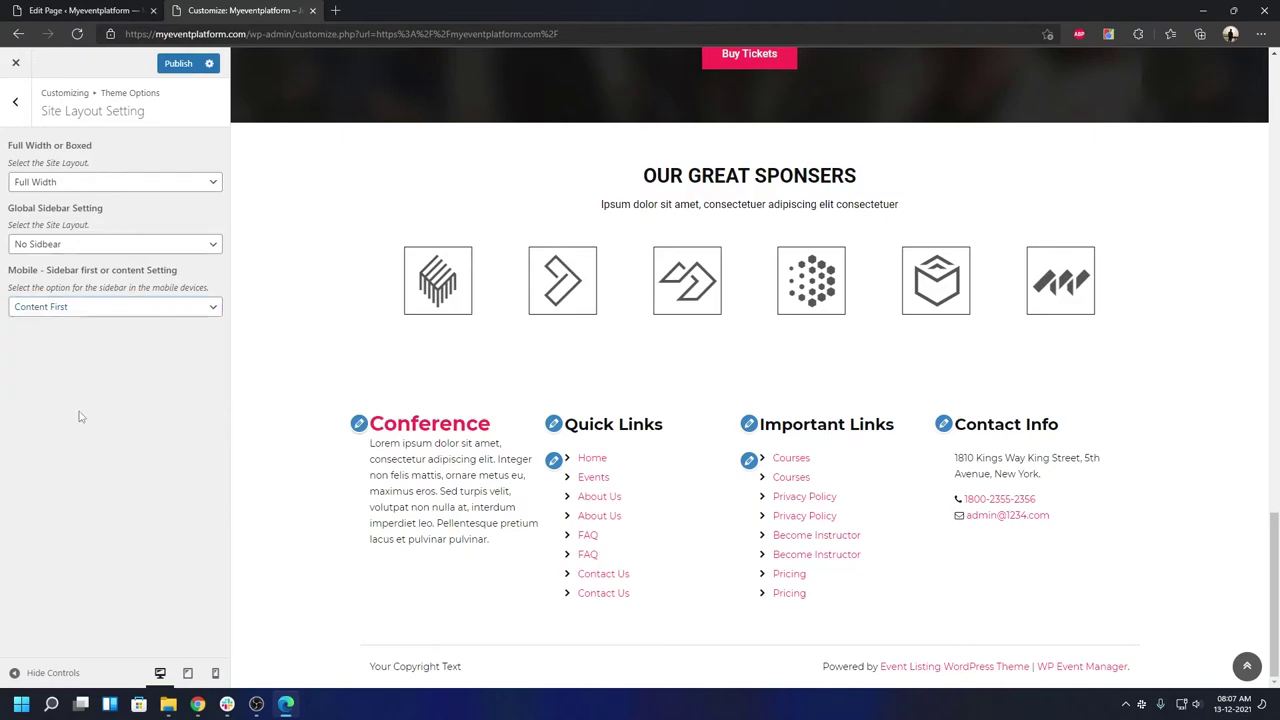
click(16, 106)
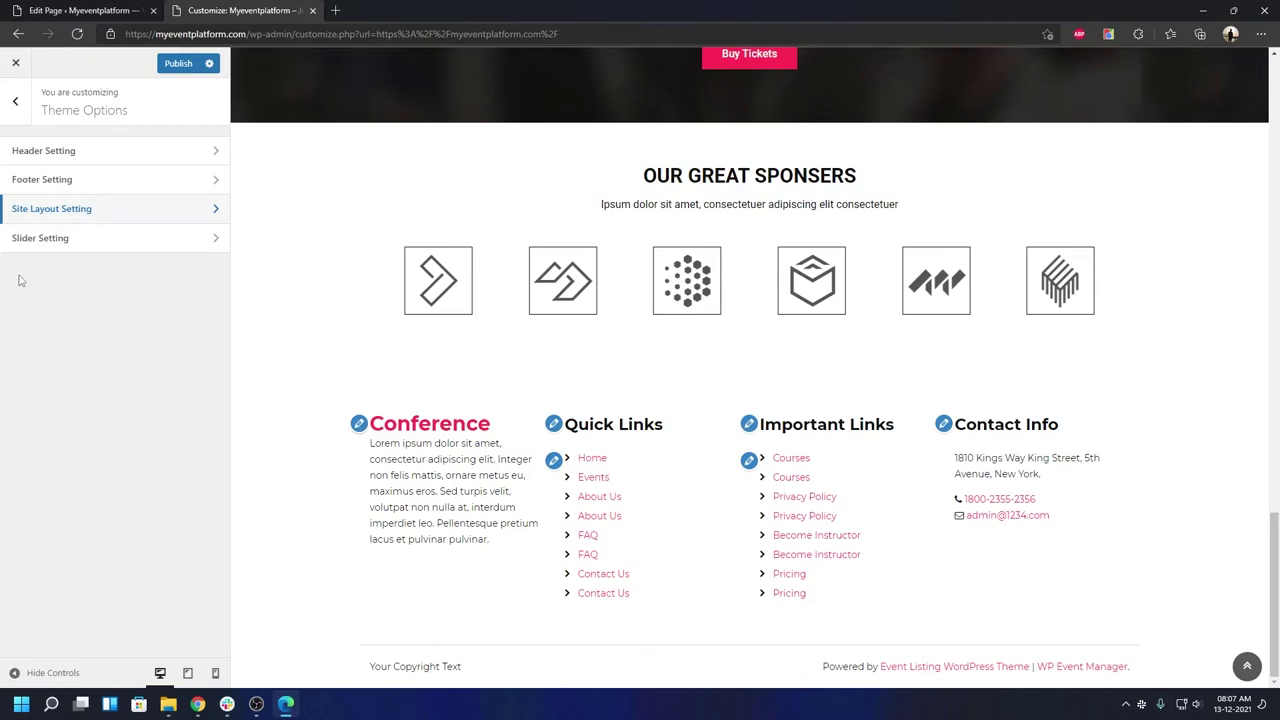
click(17, 100)
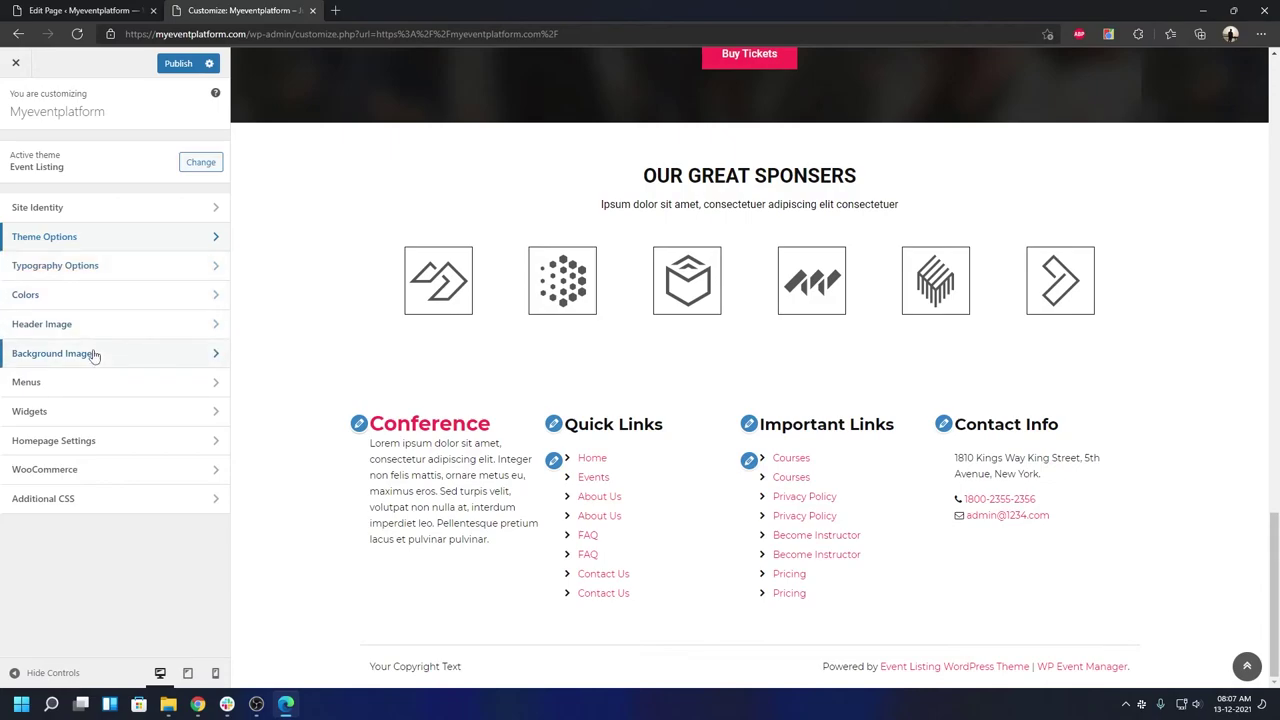
click(106, 382)
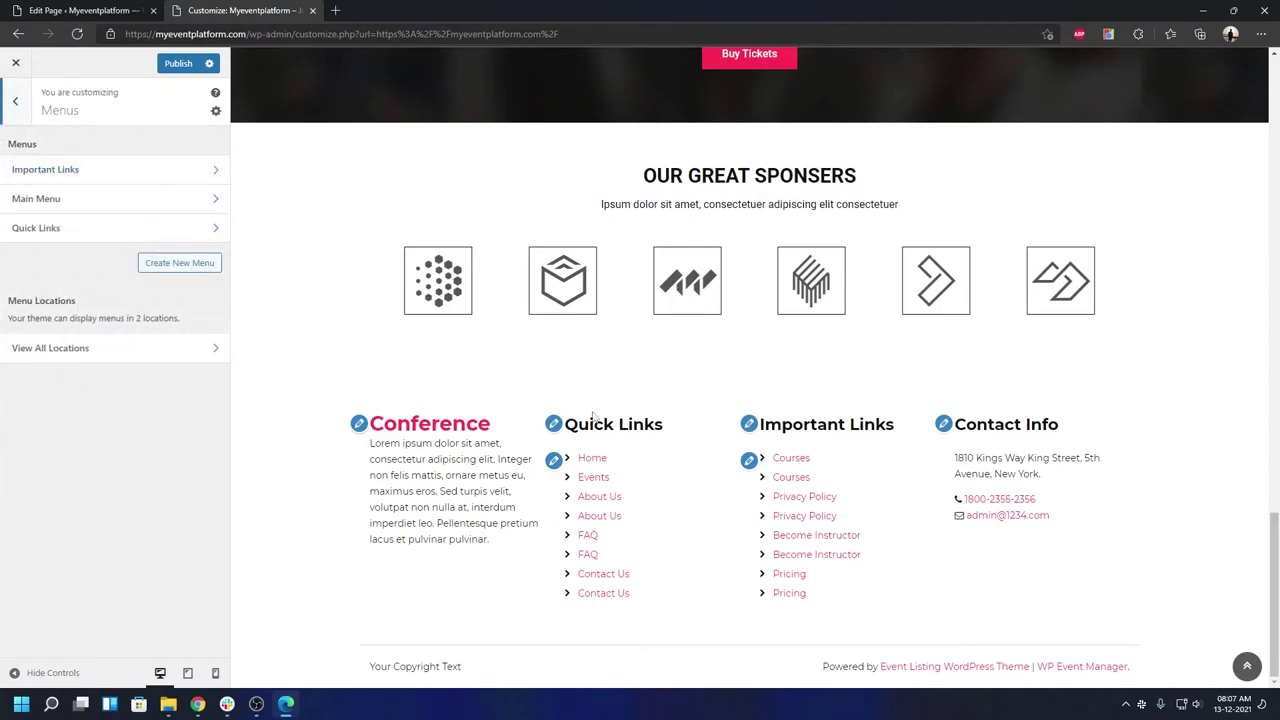
scroll(587, 413, up, 20)
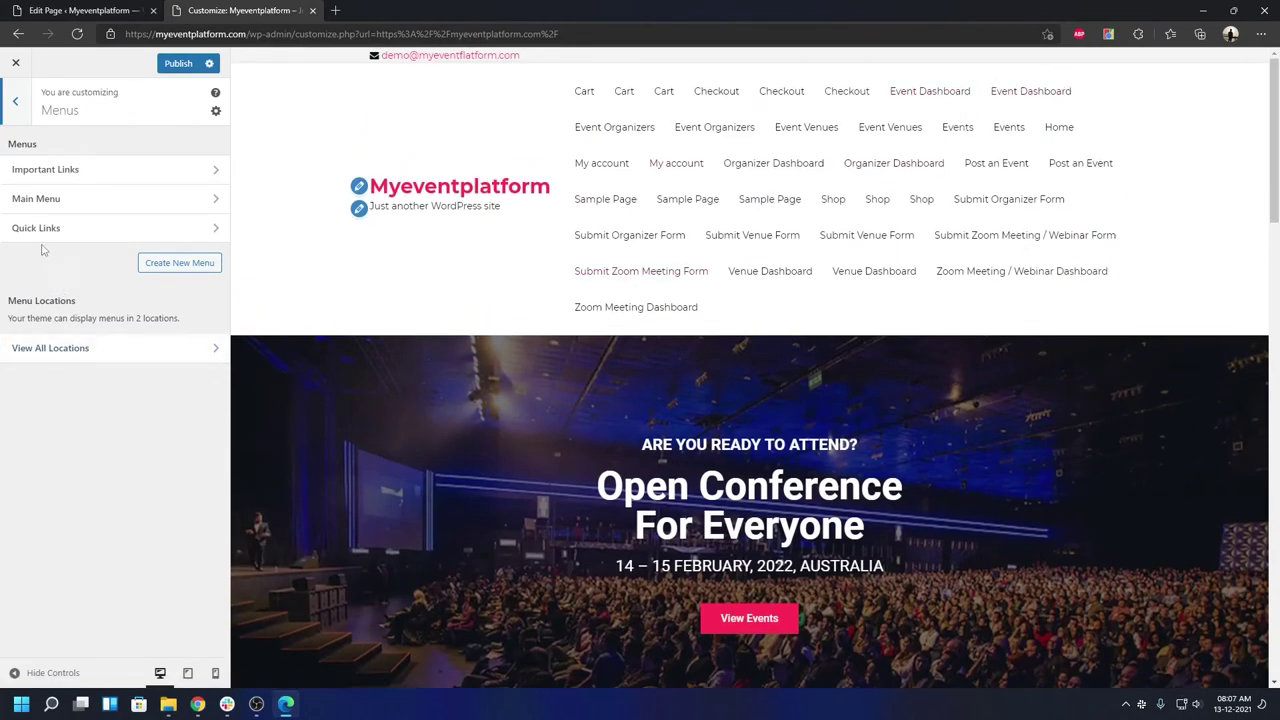
click(24, 118)
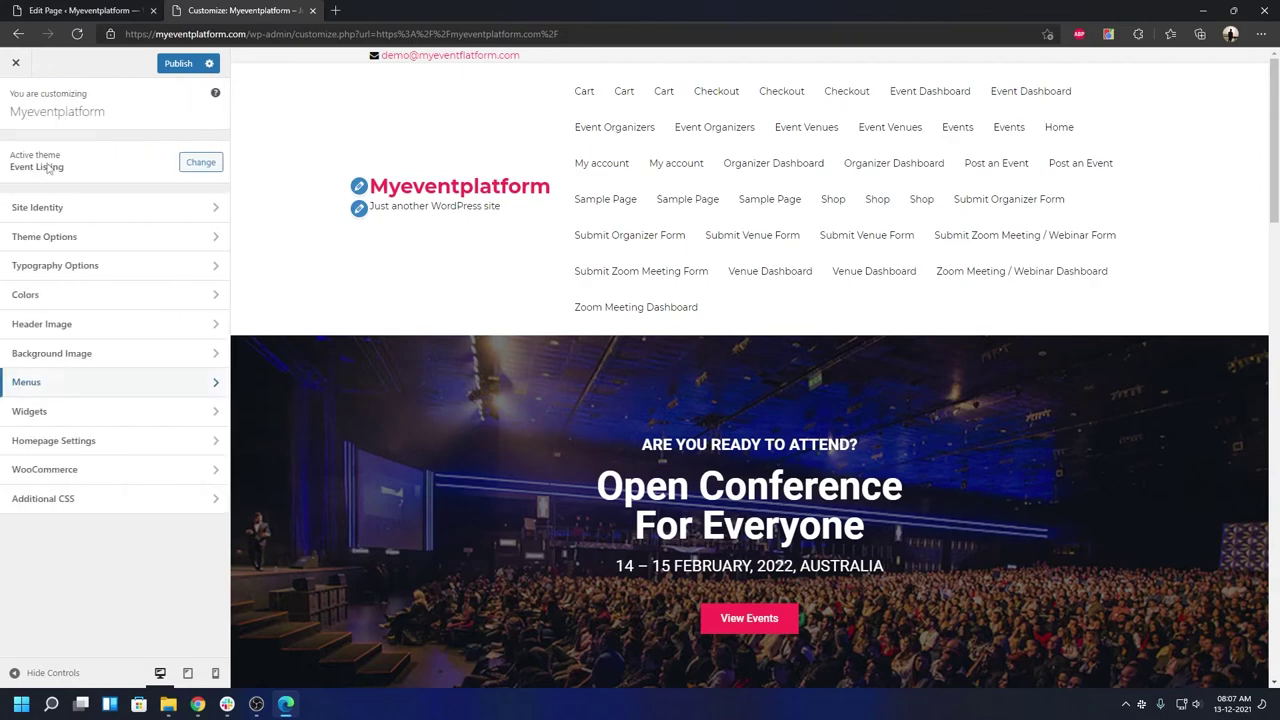
- Check the Widgets and Homepage Settings panels, then bring up the WooCommerce section
click(84, 413)
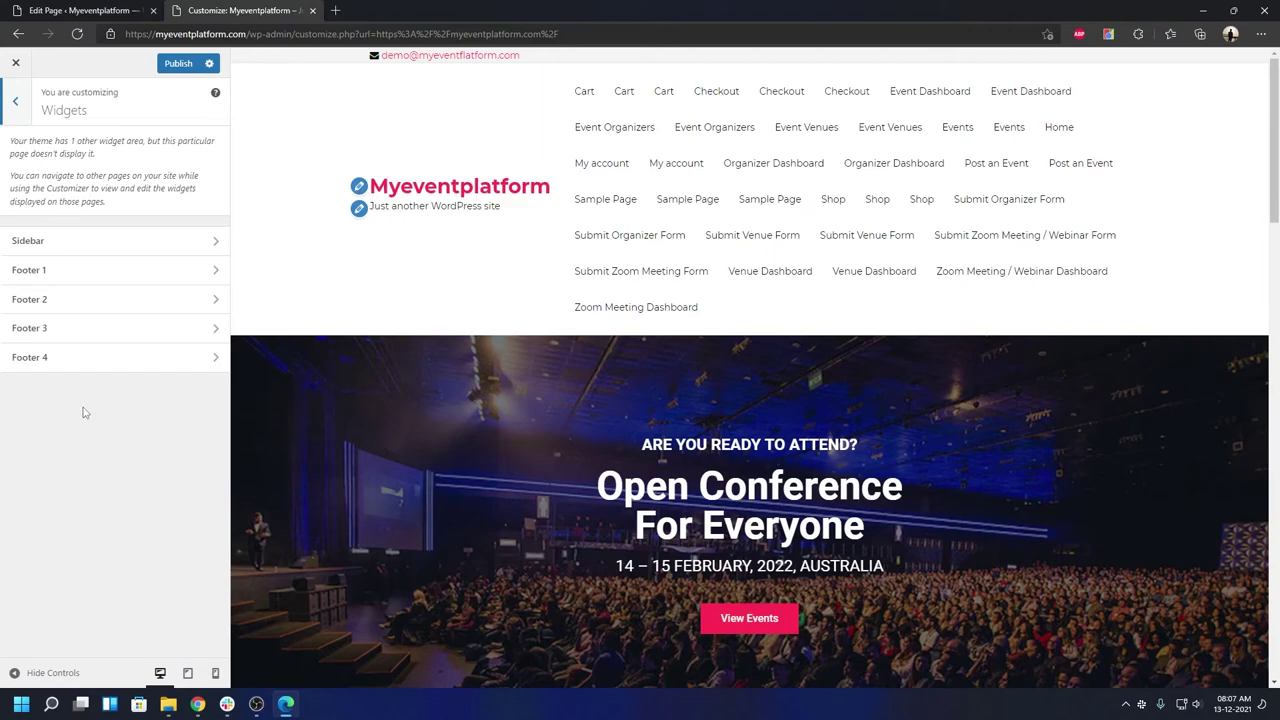
scroll(412, 397, down, 20)
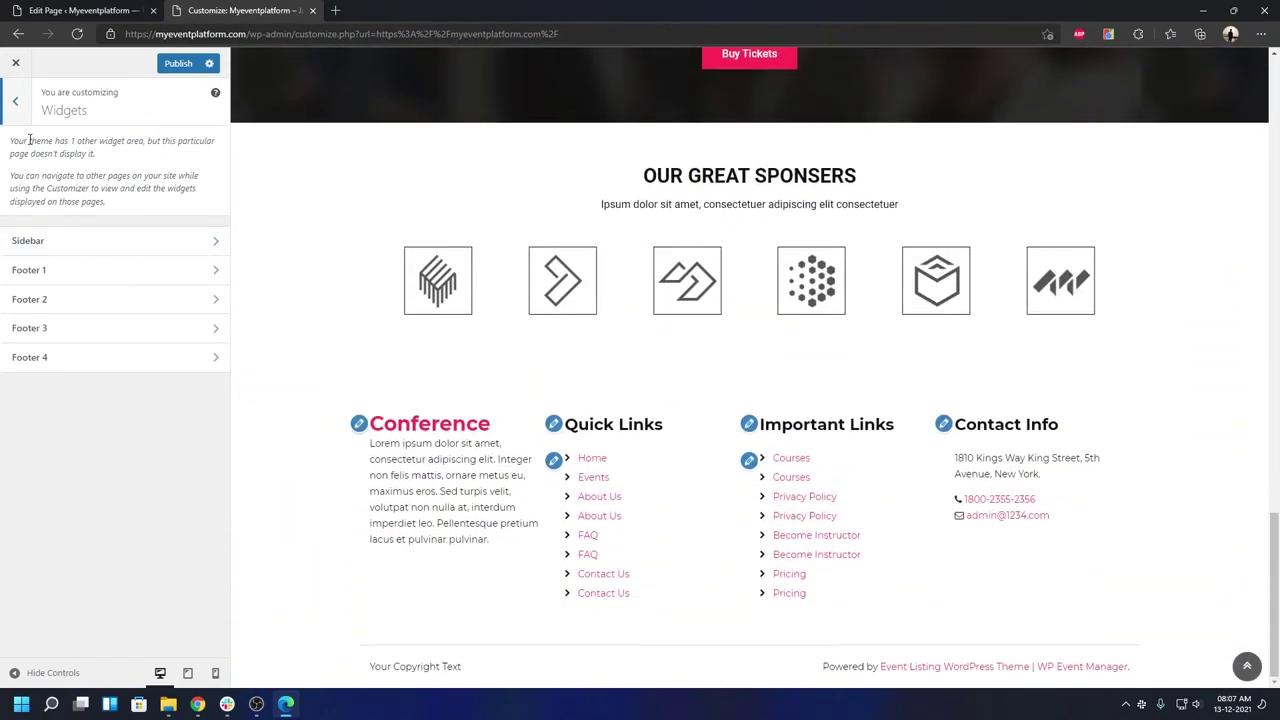
click(17, 112)
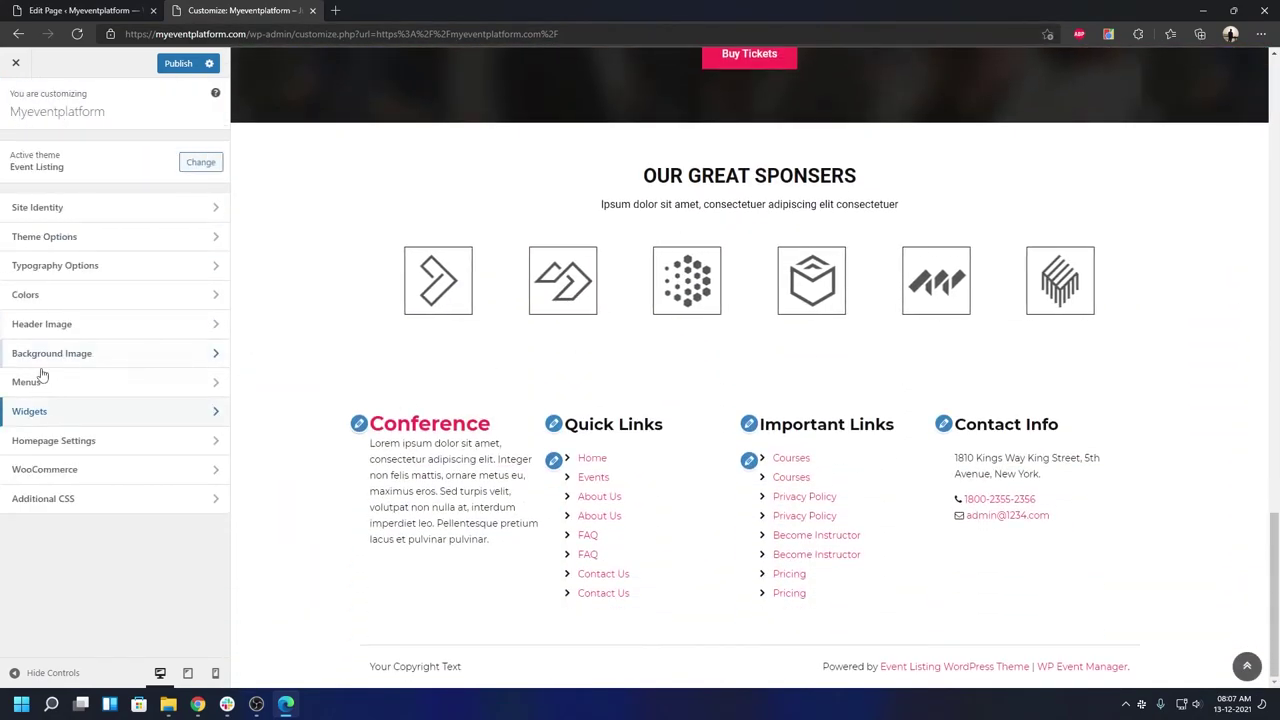
click(60, 441)
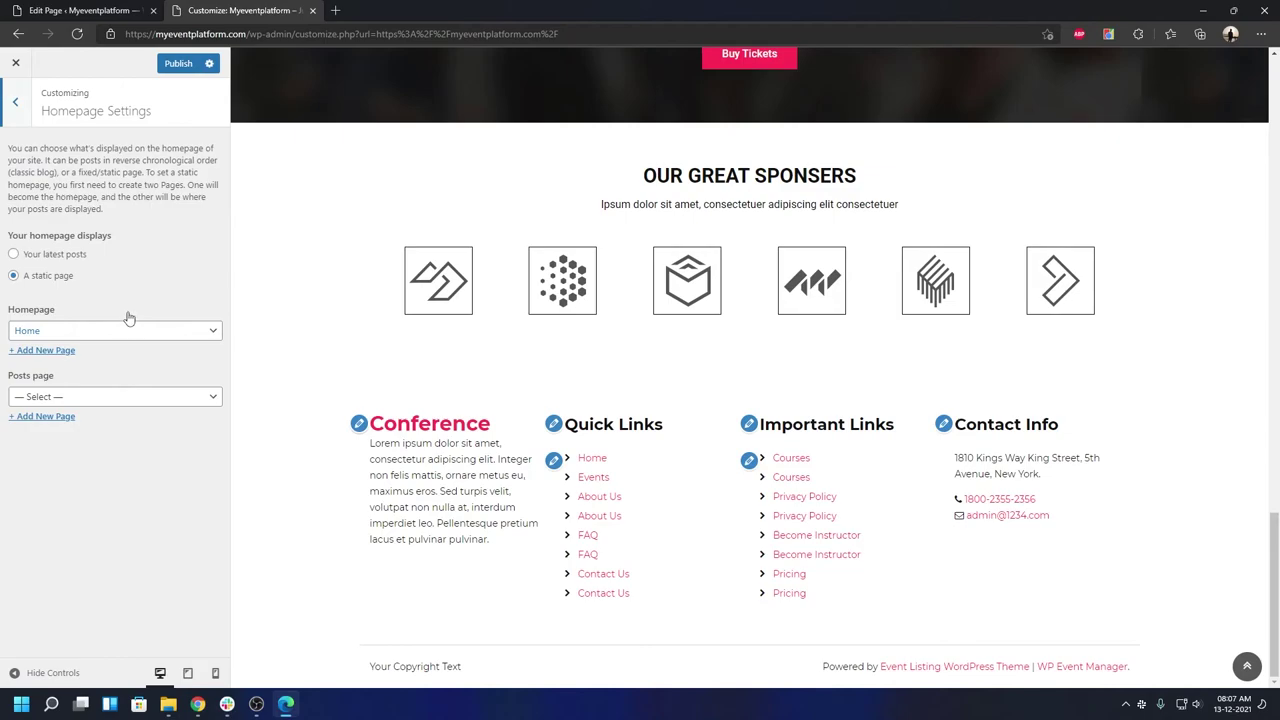
click(26, 104)
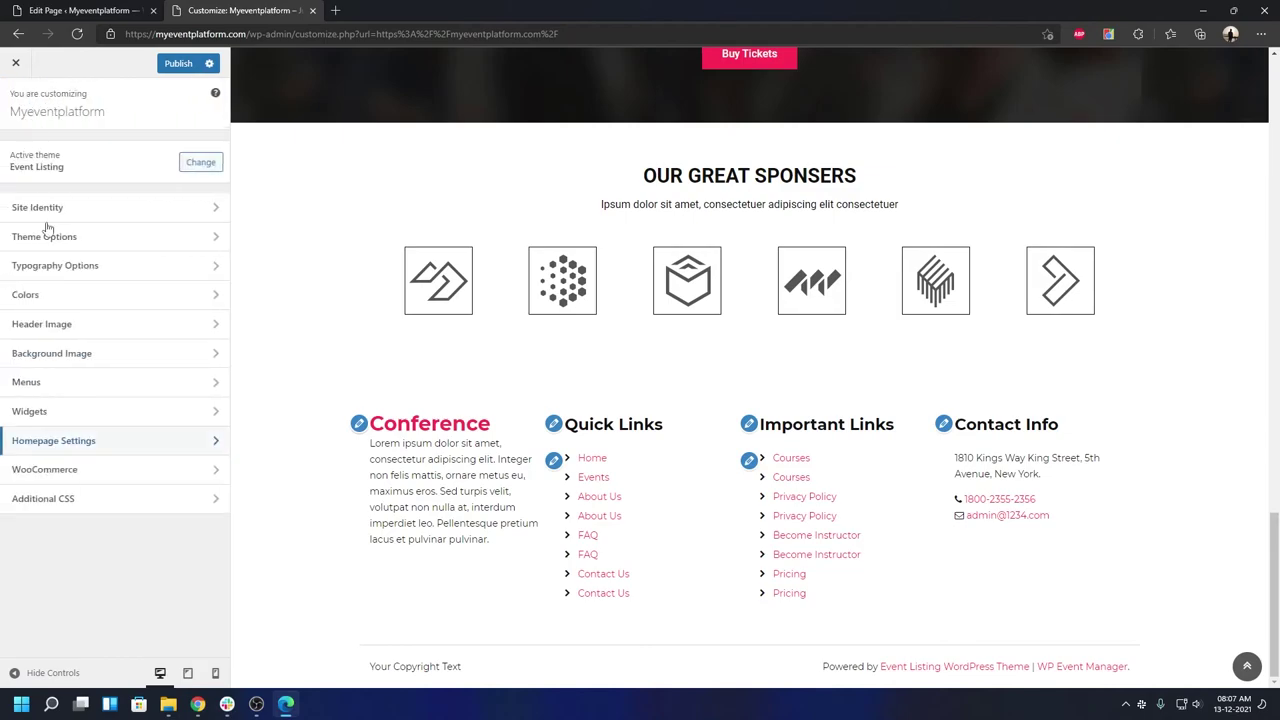
click(84, 469)
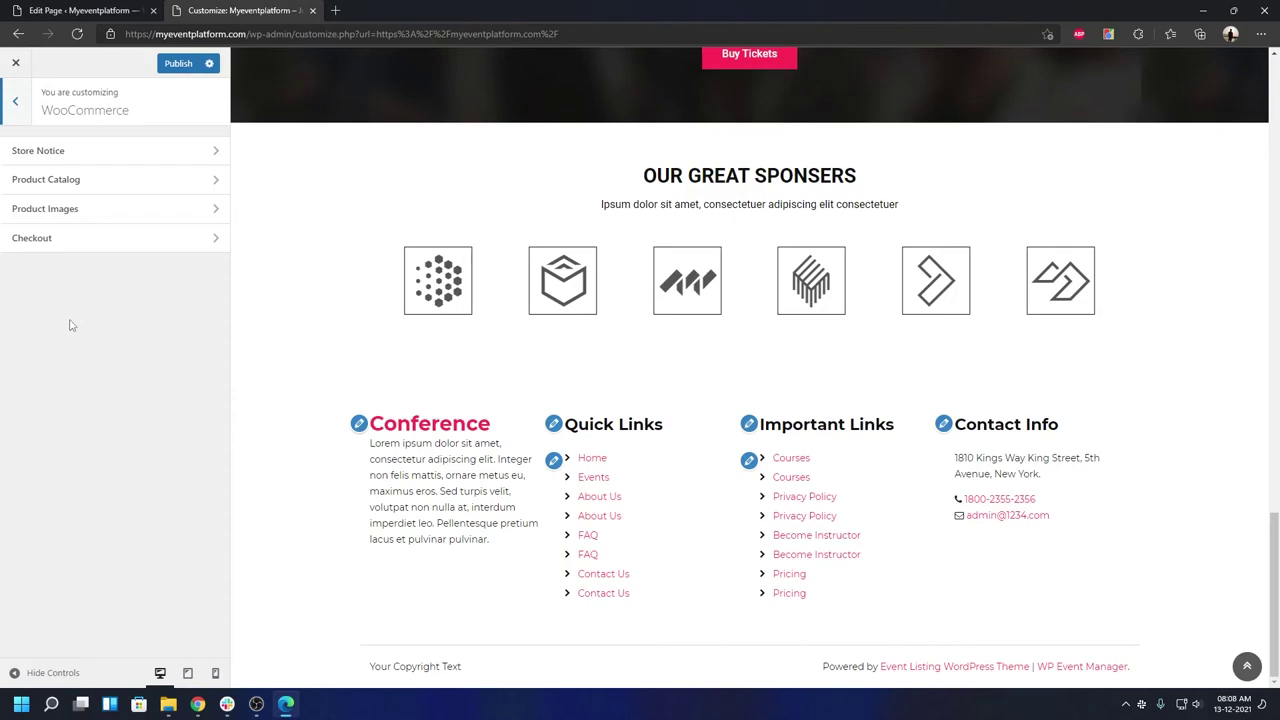
- Review WooCommerce's Store Notice, Product Catalog, Product Images and Checkout settings in turn
click(66, 151)
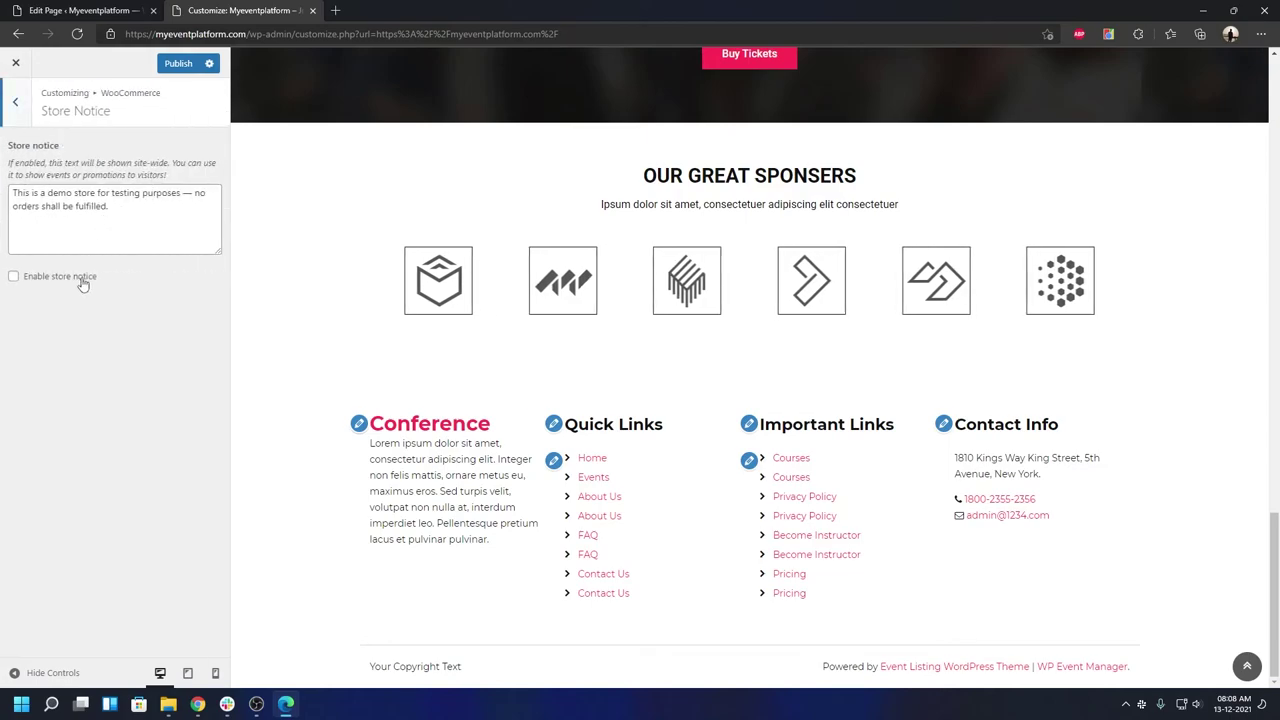
click(15, 104)
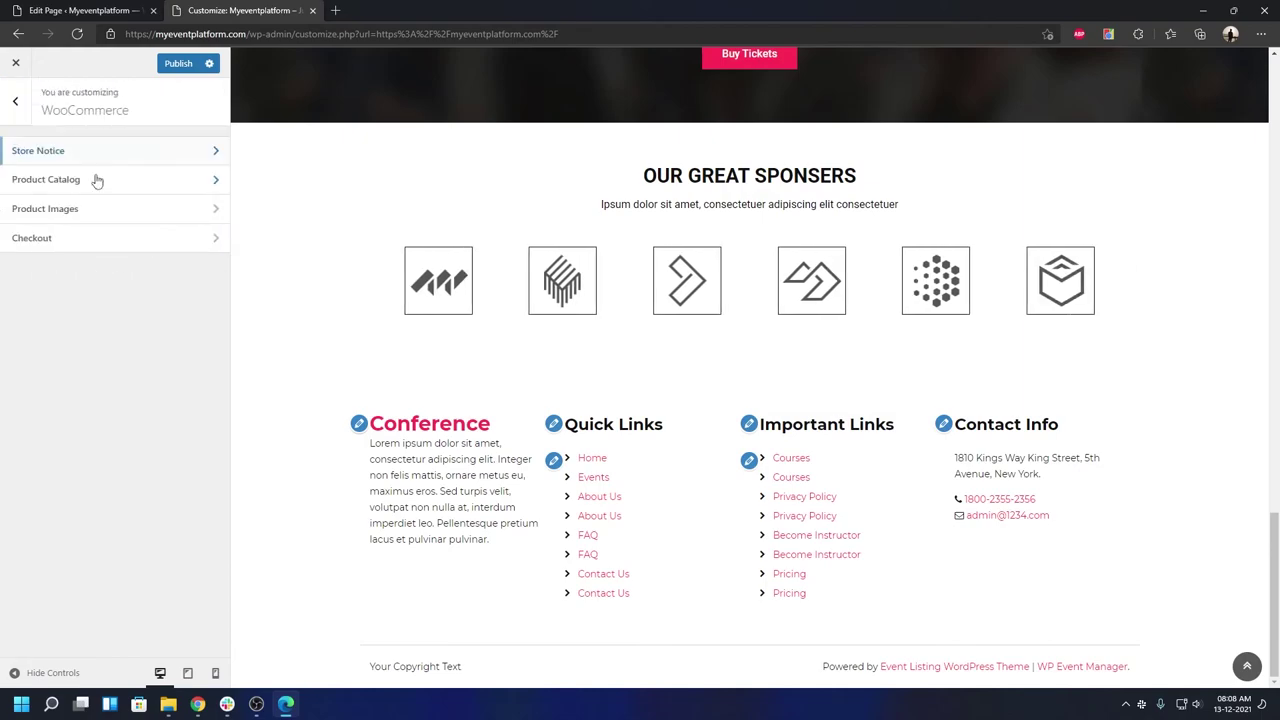
click(126, 179)
click(20, 104)
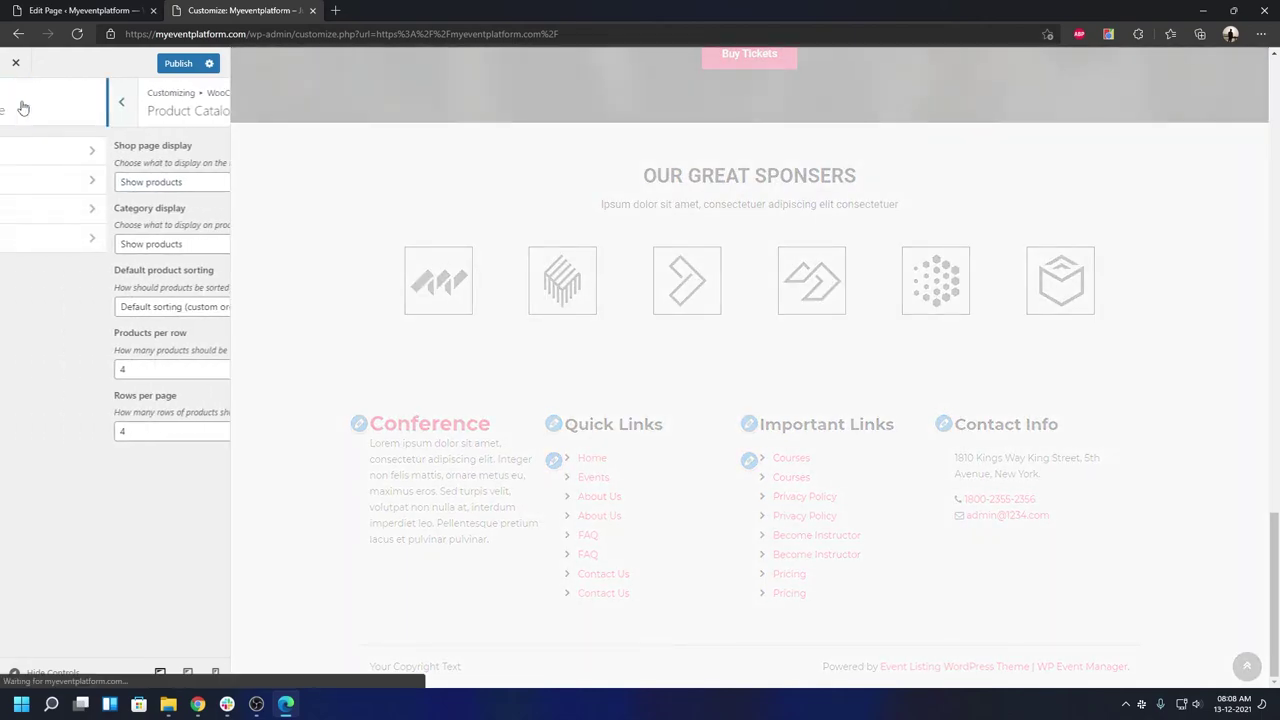
click(48, 210)
click(24, 106)
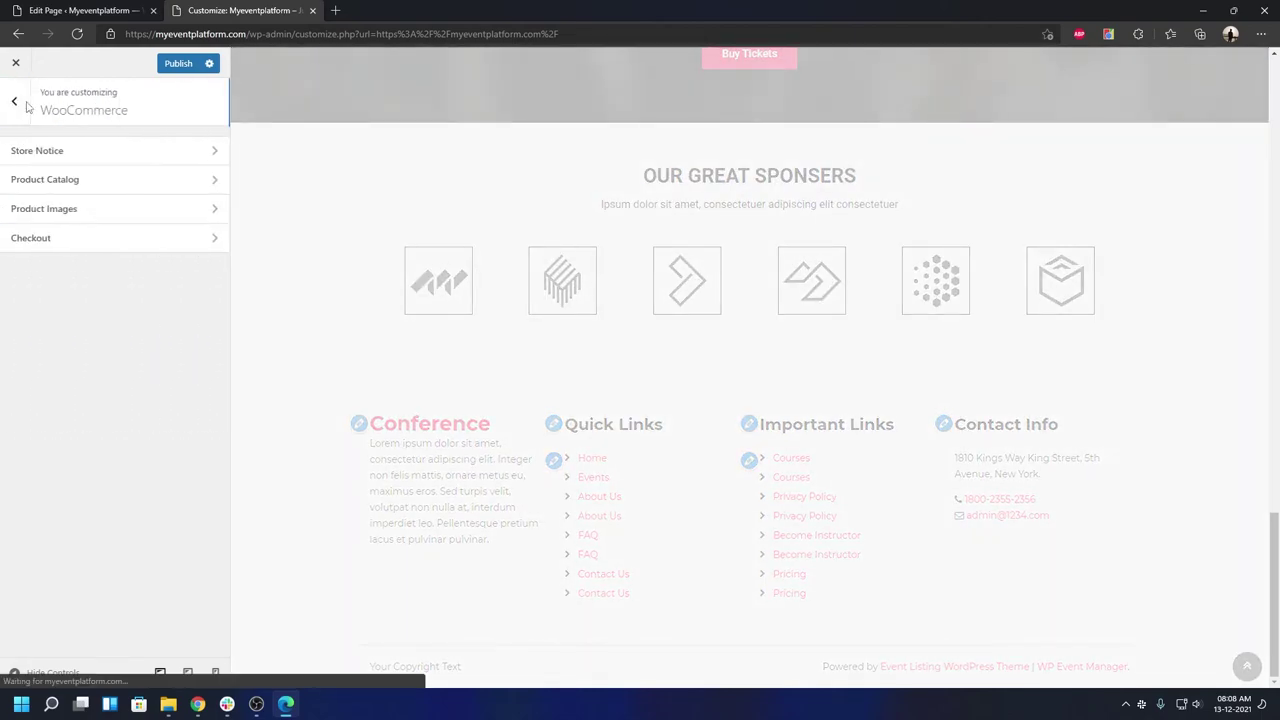
click(50, 240)
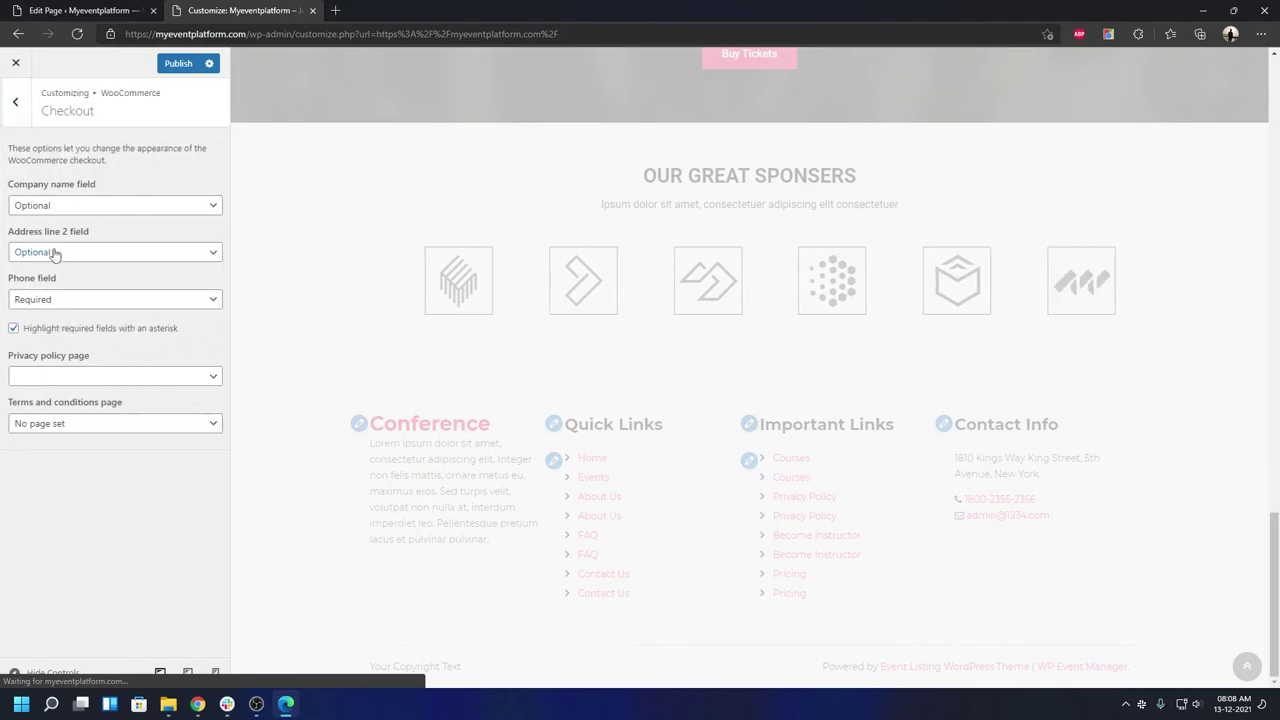
click(17, 103)
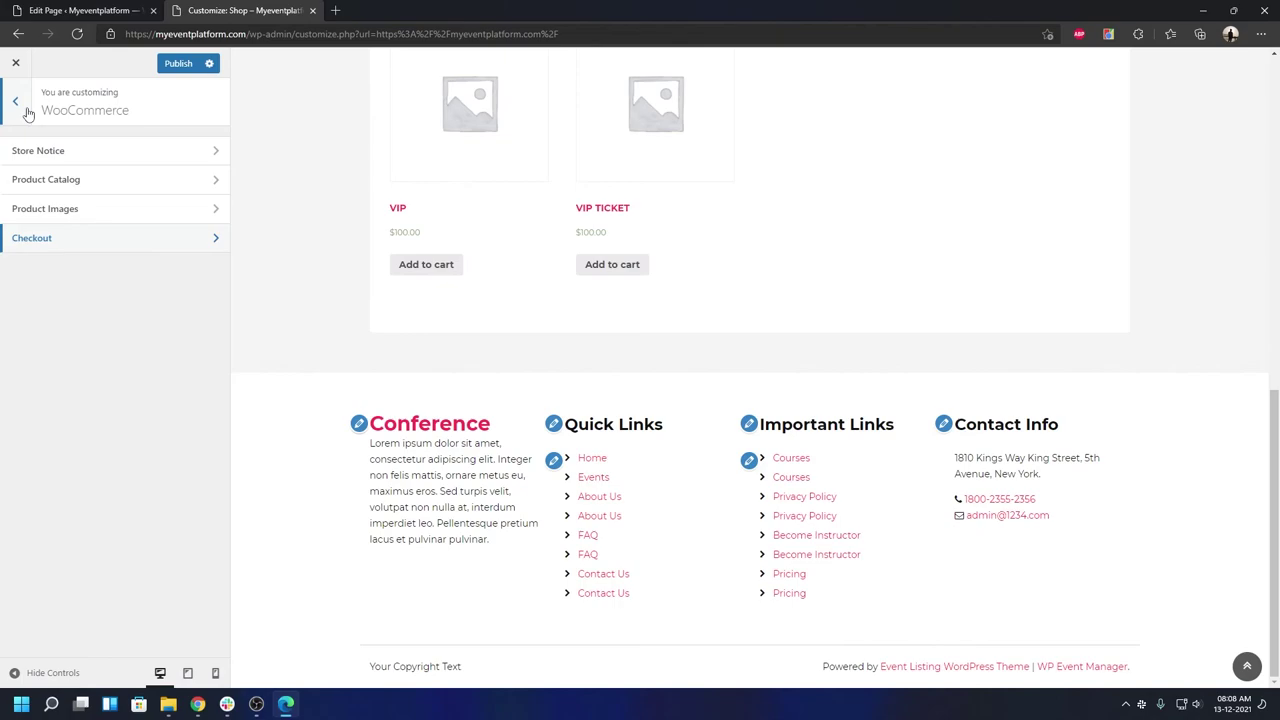
- Look at the Additional CSS panel, then close the Customizer, discarding unpublished changes
click(16, 102)
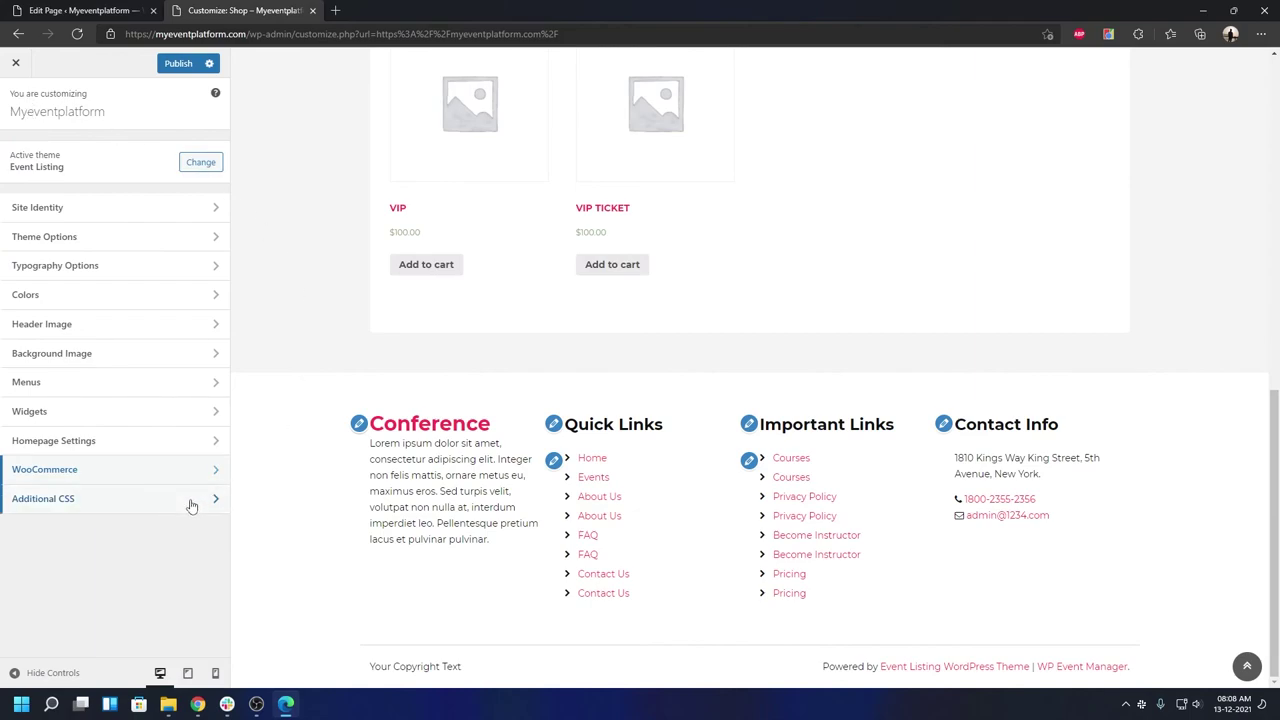
click(191, 505)
click(140, 491)
scroll(136, 492, up, 5)
click(14, 88)
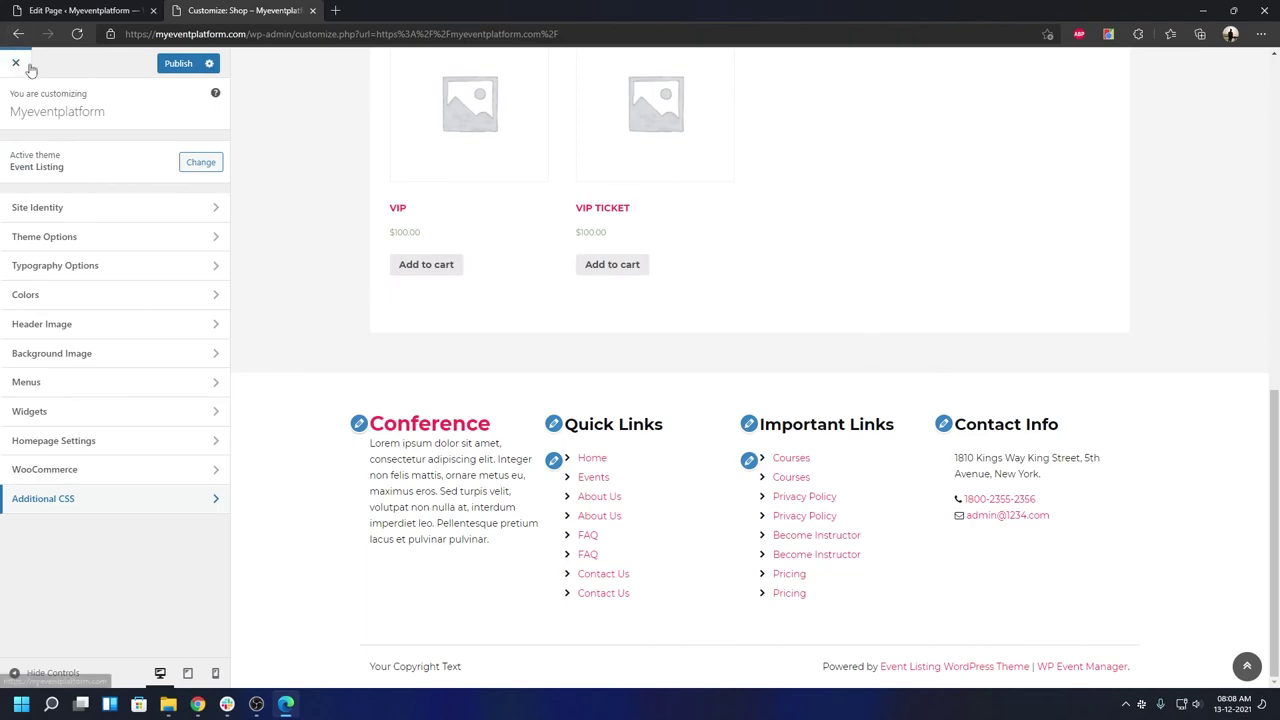
click(29, 66)
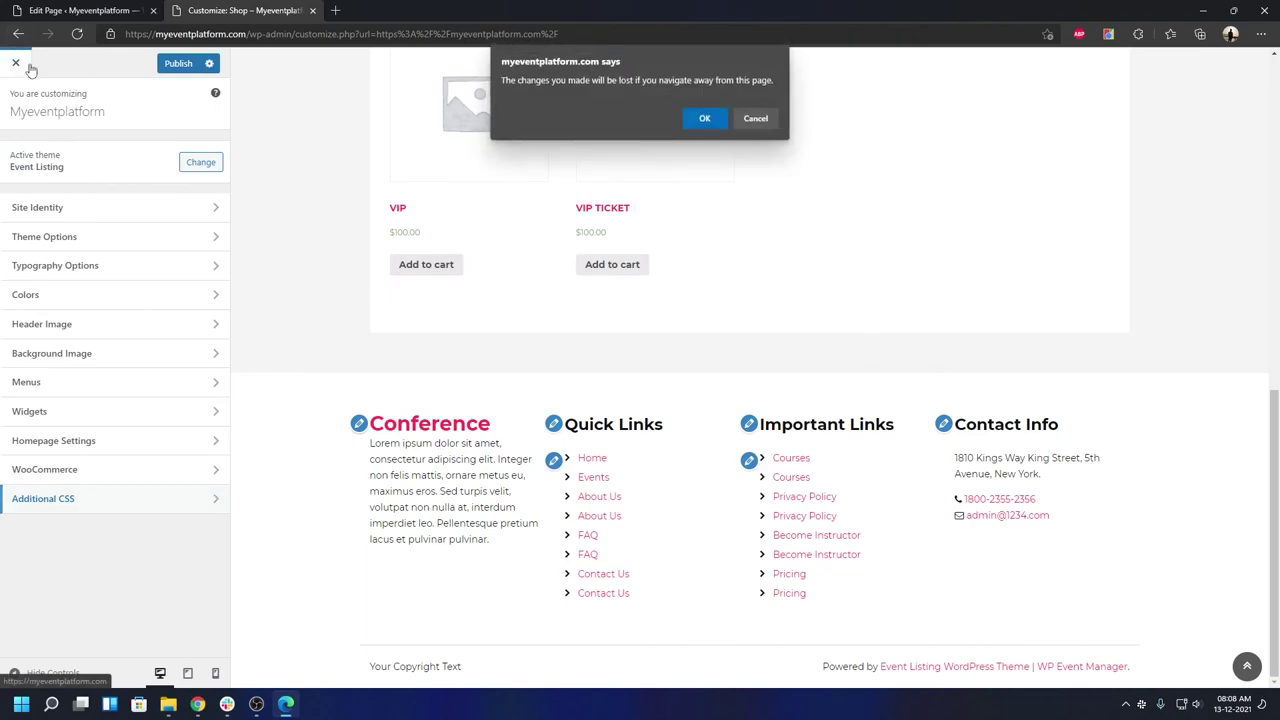
click(699, 120)
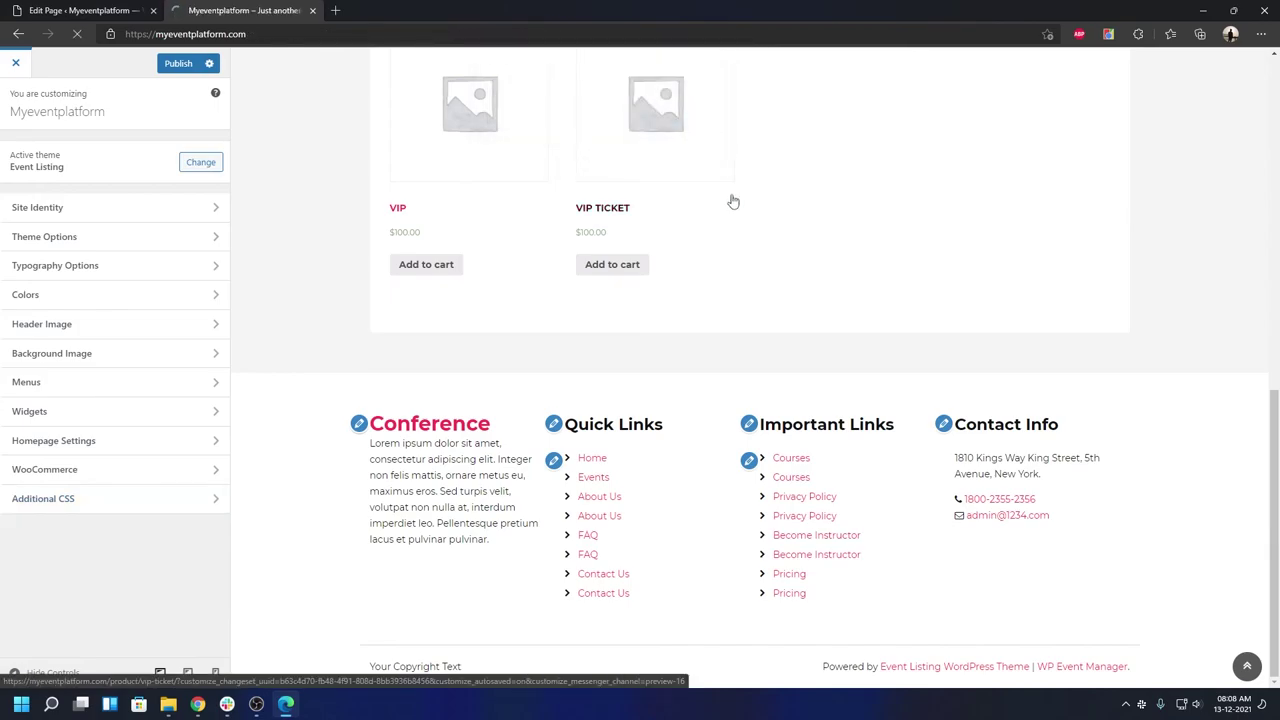
- Scroll the live Conference home page down past the hero banner and back up
scroll(731, 200, down, 5)
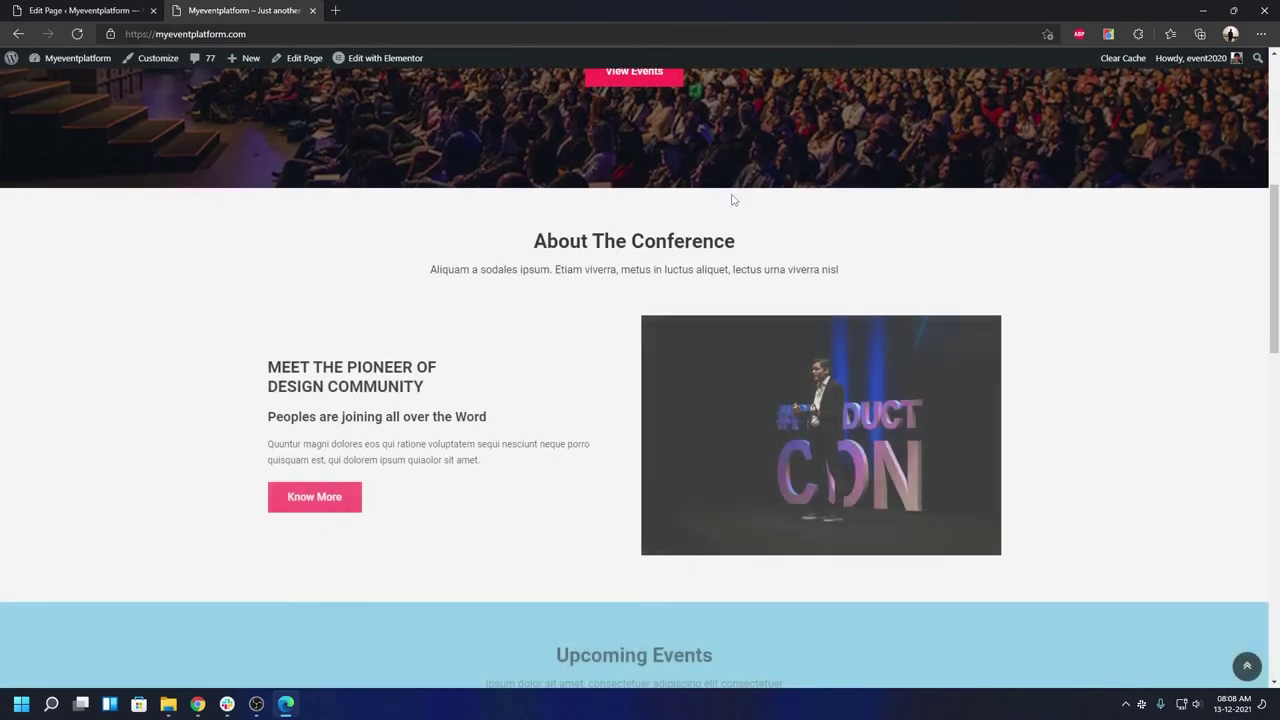
scroll(731, 200, up, 4)
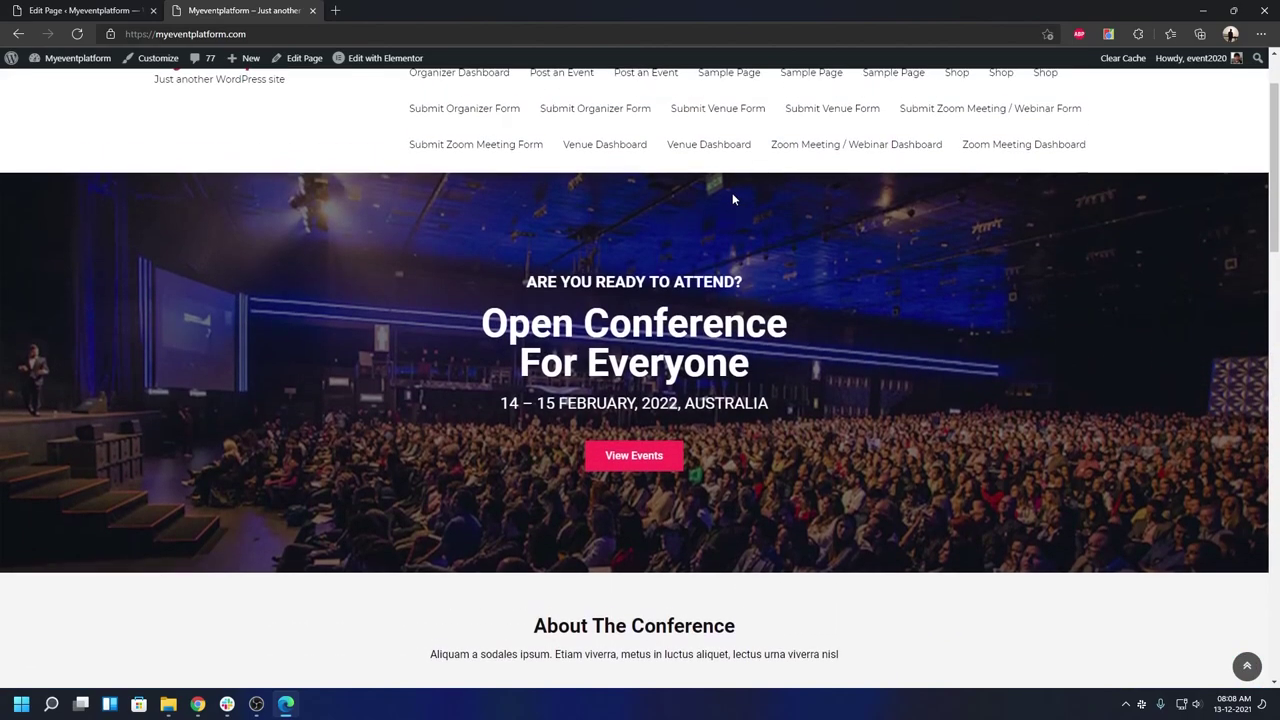